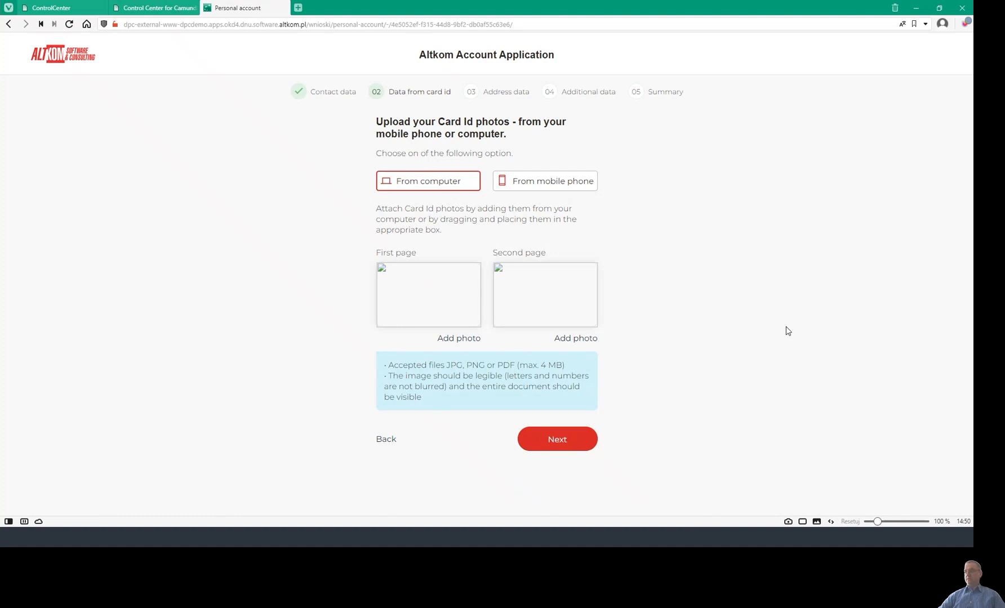
# Switch back to the Control Center for Camunda.
pyautogui.click(145, 9)
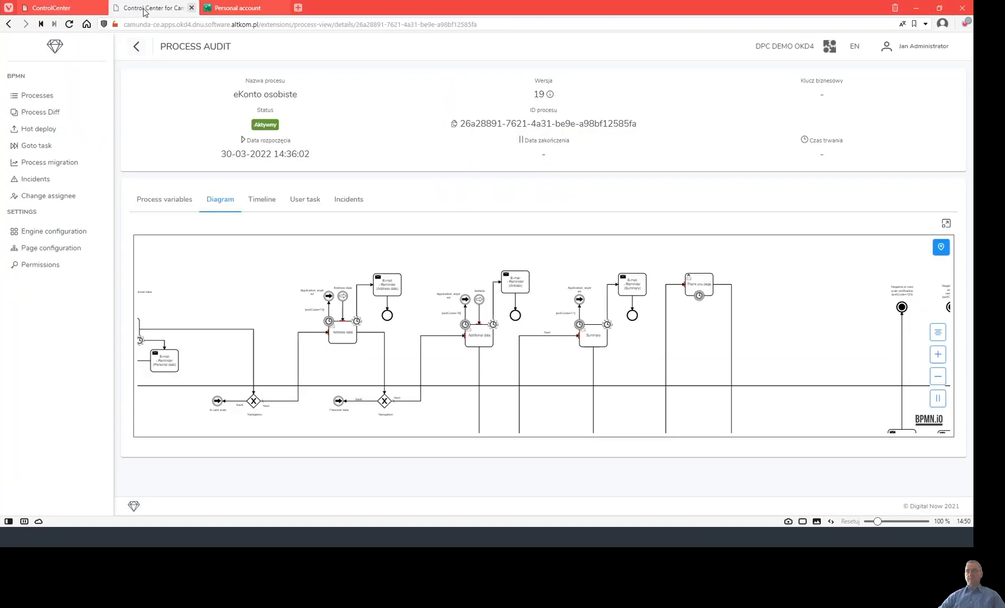
# Open the process instances list and pan around the eKonto osobiste diagram.
pyautogui.click(41, 100)
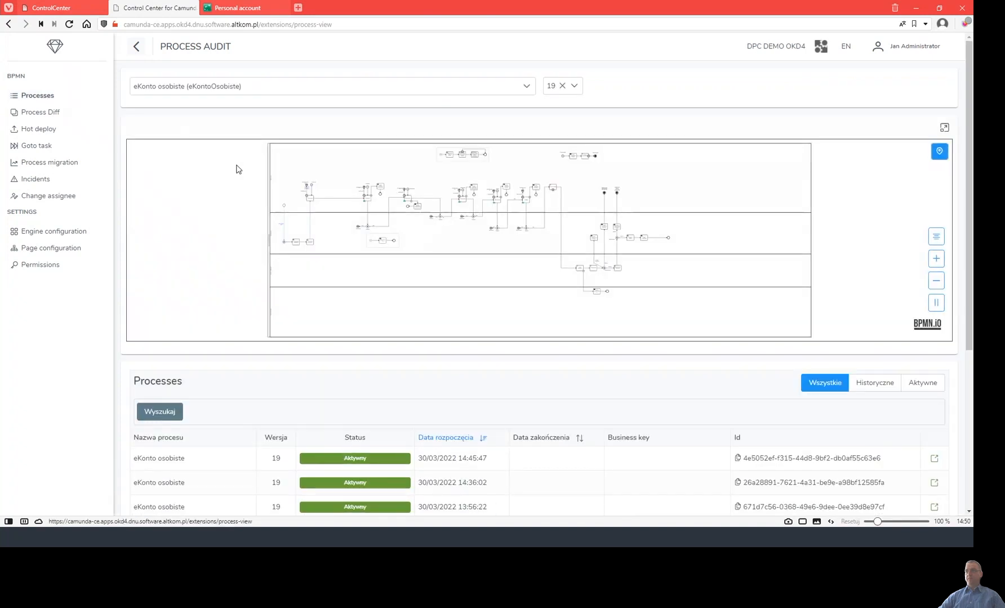
pyautogui.scroll(-5, 518, 406)
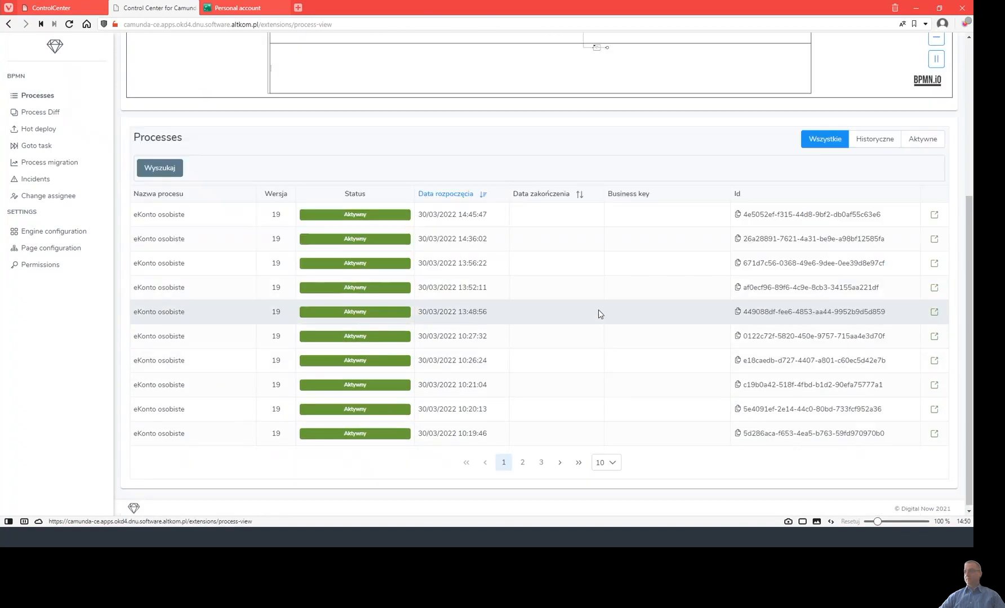
pyautogui.scroll(3, 792, 208)
pyautogui.scroll(1, 646, 215)
pyautogui.scroll(-1, 617, 163)
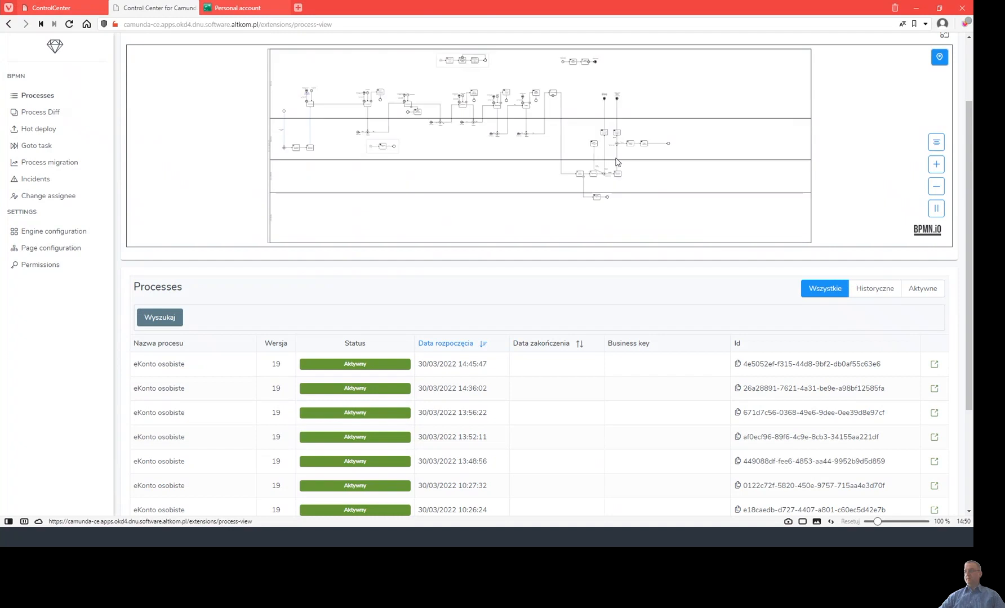
pyautogui.scroll(5, 631, 177)
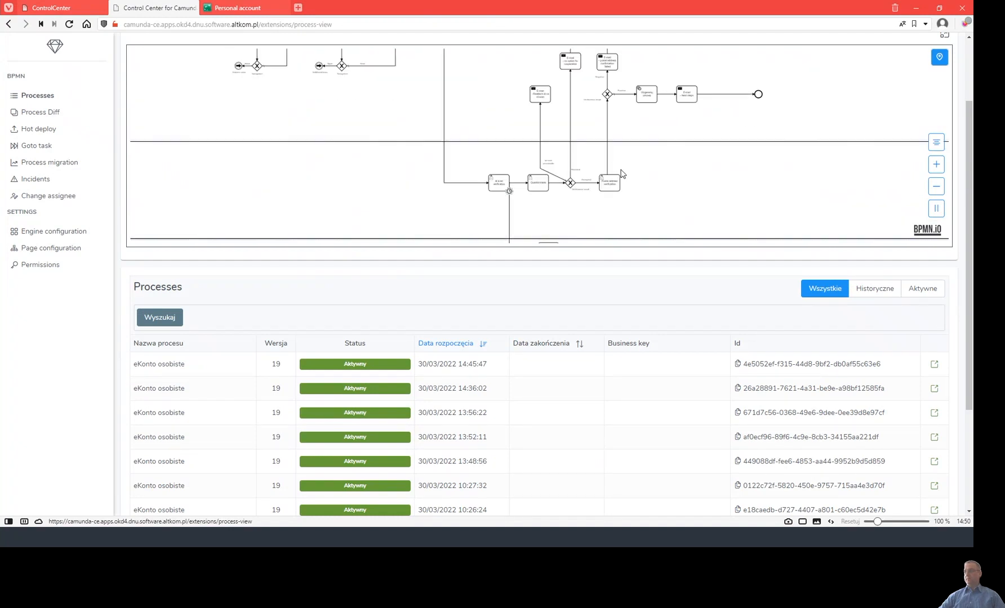
pyautogui.moveTo(347, 109); pyautogui.dragTo(627, 202)
pyautogui.moveTo(381, 160); pyautogui.dragTo(485, 204)
pyautogui.scroll(4, 527, 194)
pyautogui.moveTo(574, 116); pyautogui.dragTo(396, 160)
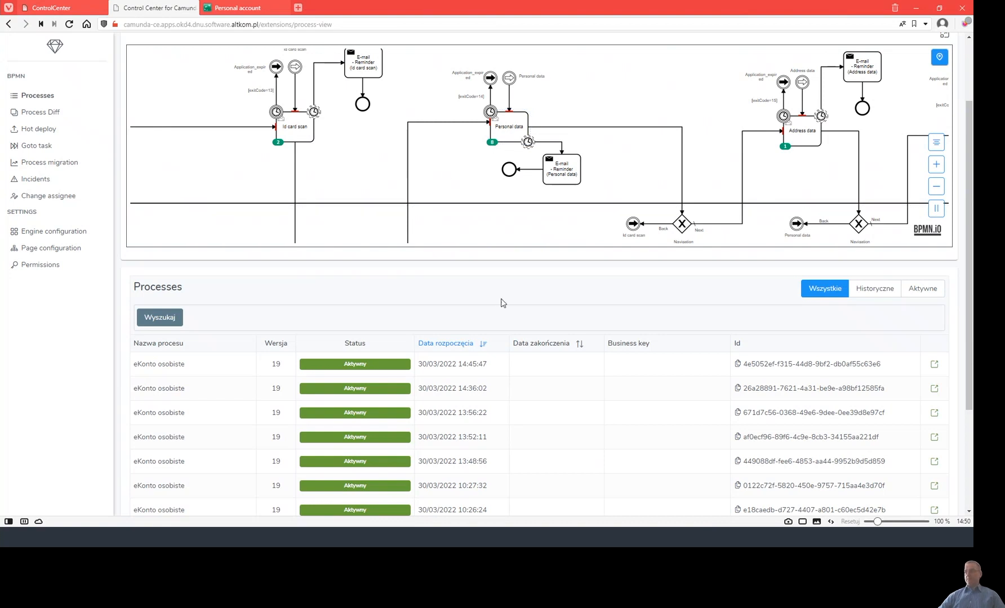
pyautogui.scroll(-2, 539, 232)
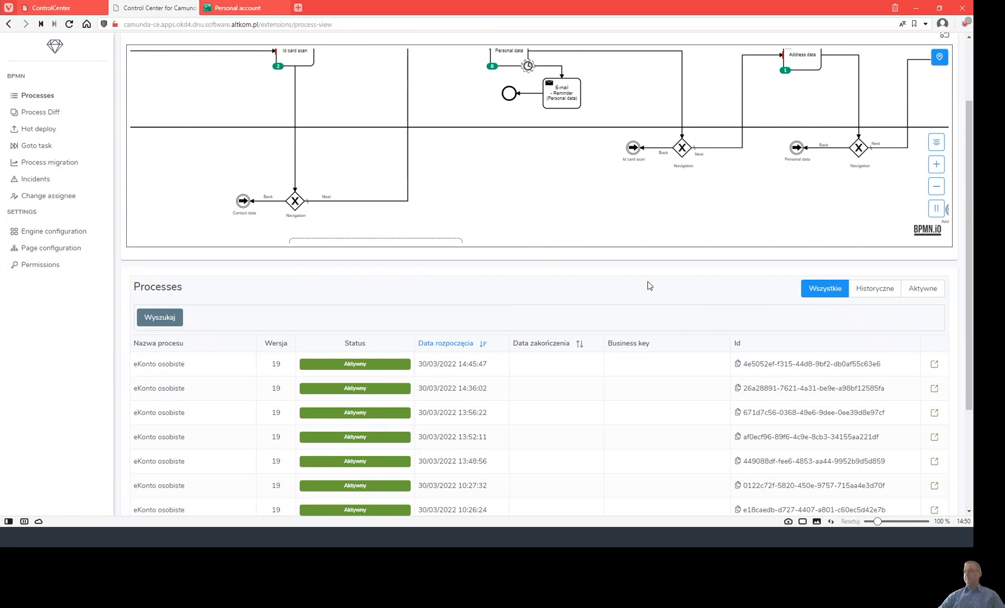
pyautogui.scroll(-2, 649, 285)
pyautogui.click(934, 263)
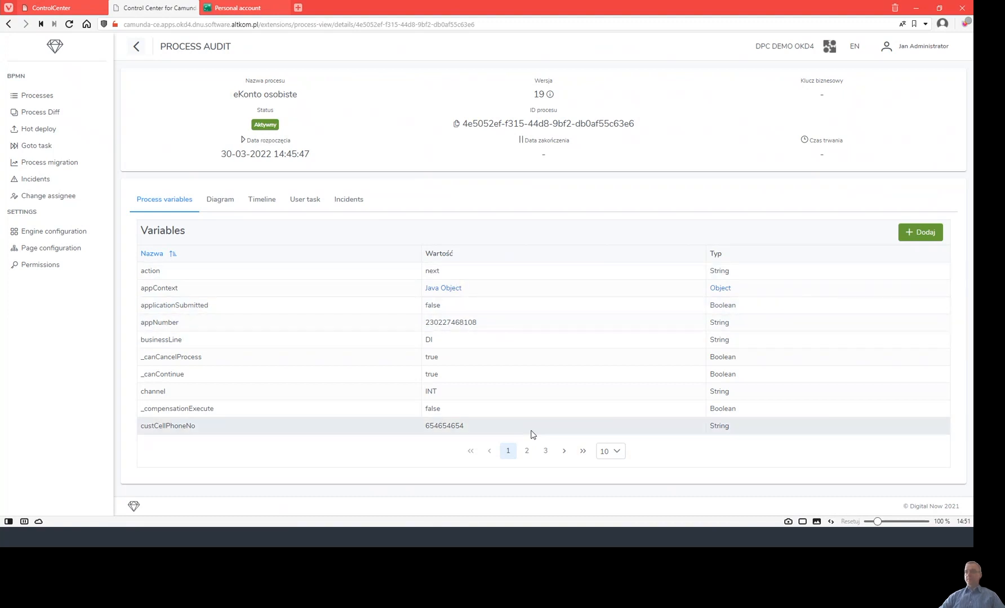
# Select the customer's phone number and e-mail values in the instance variables.
pyautogui.doubleClick(465, 427)
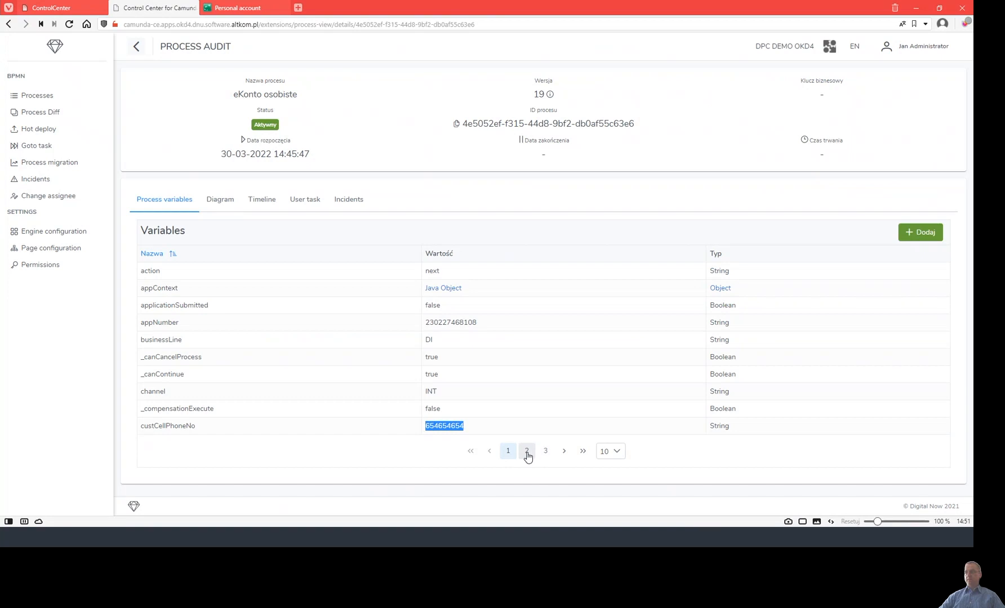
pyautogui.click(527, 451)
pyautogui.tripleClick(476, 271)
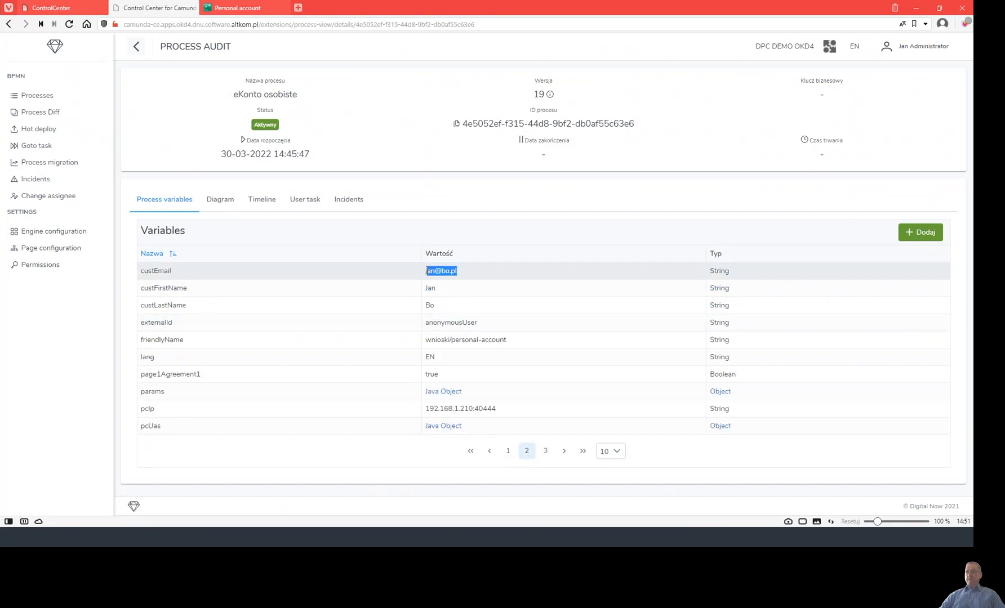
# Inspect the instance diagram with Id card scan active, then return to the account application.
pyautogui.click(220, 203)
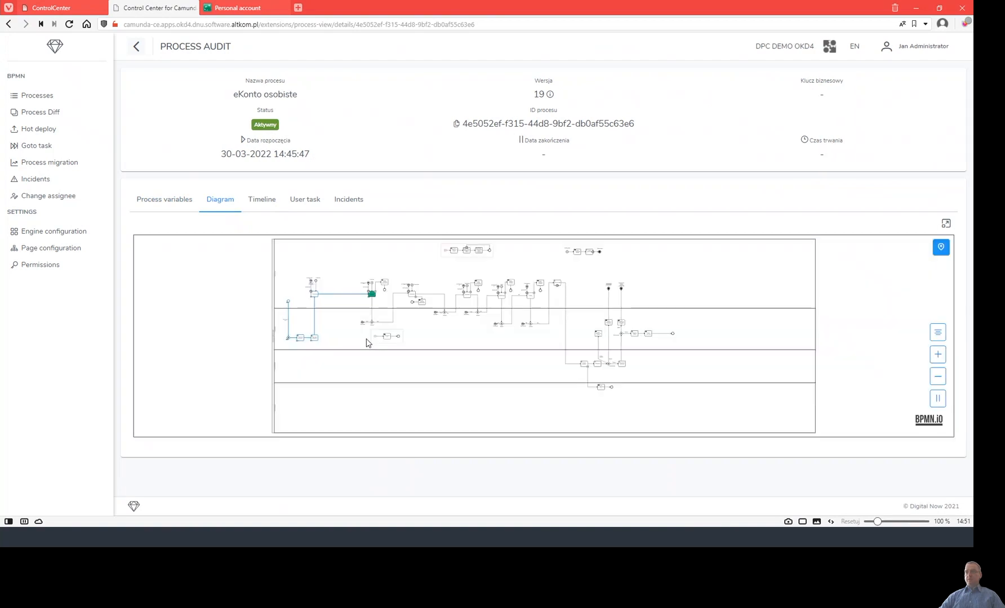
pyautogui.scroll(5, 351, 349)
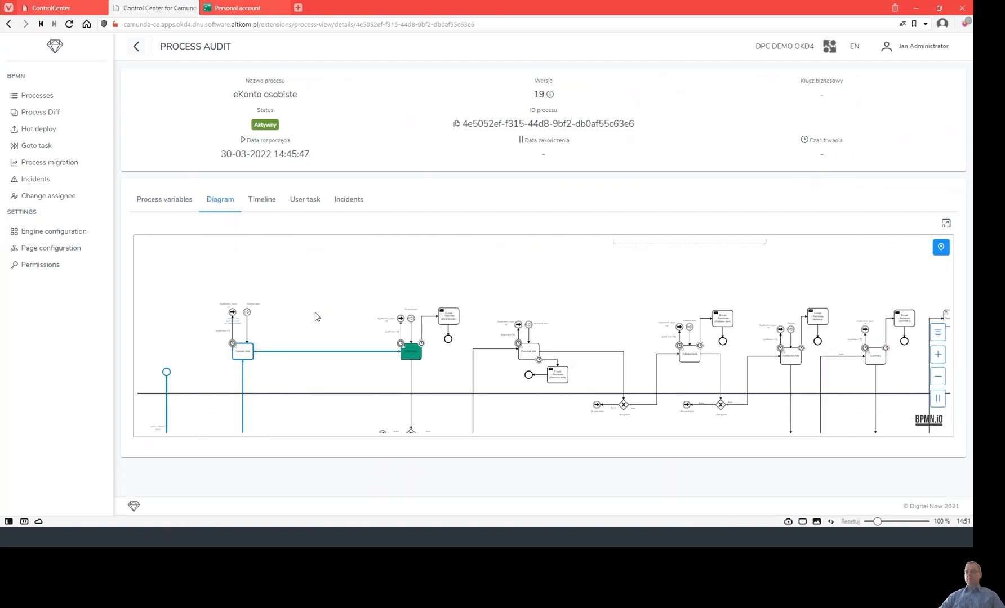
pyautogui.scroll(4, 327, 338)
pyautogui.moveTo(333, 393); pyautogui.dragTo(368, 308)
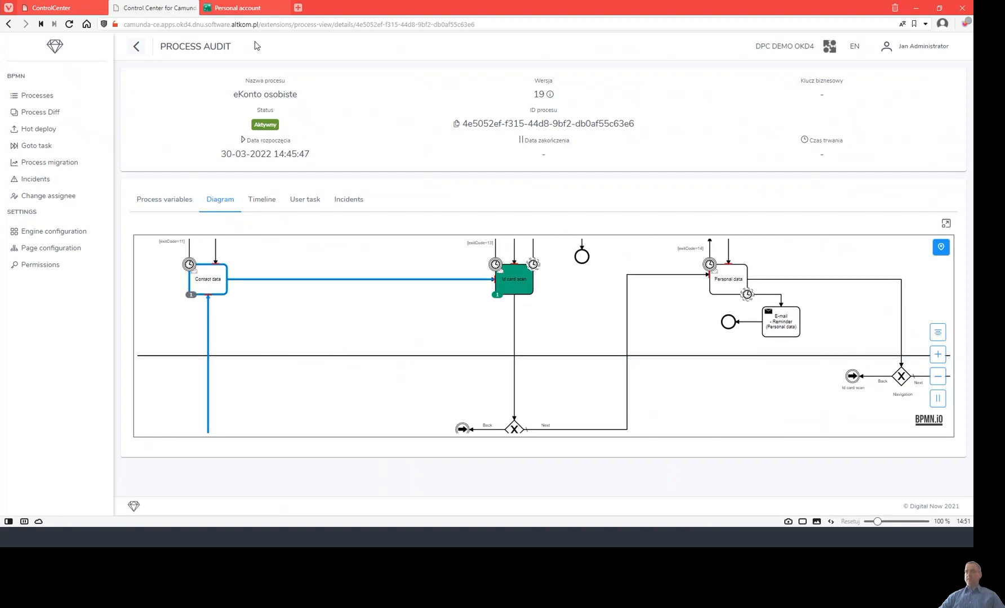
pyautogui.click(257, 8)
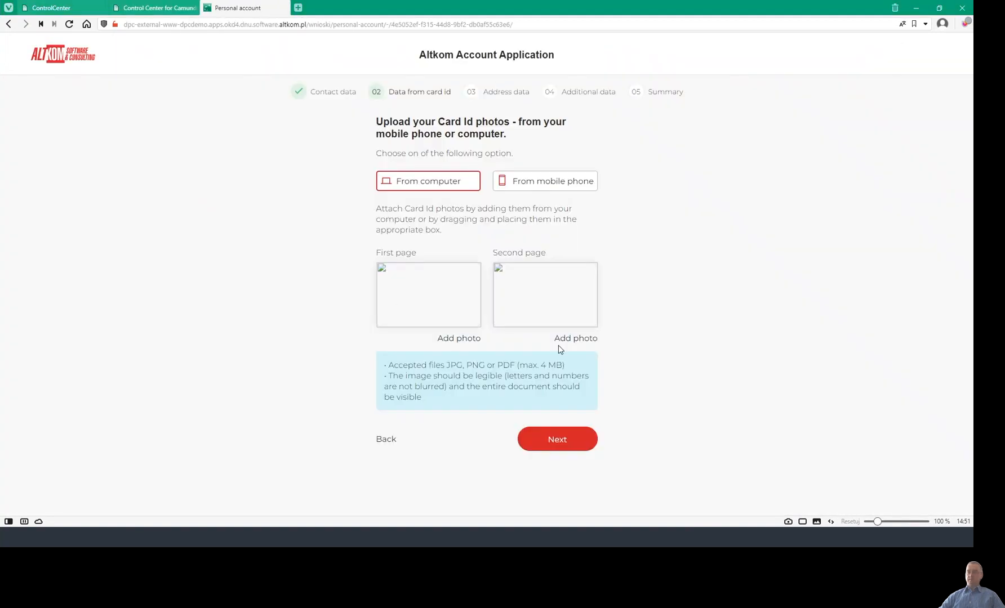
# Upload both card ID images and submit them.
pyautogui.click(157, 8)
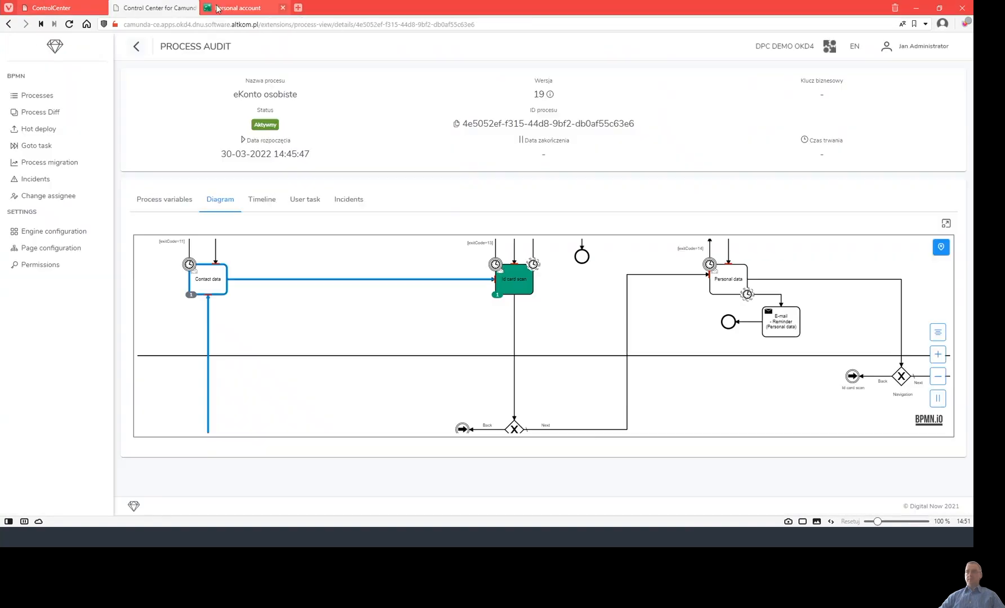
pyautogui.click(246, 8)
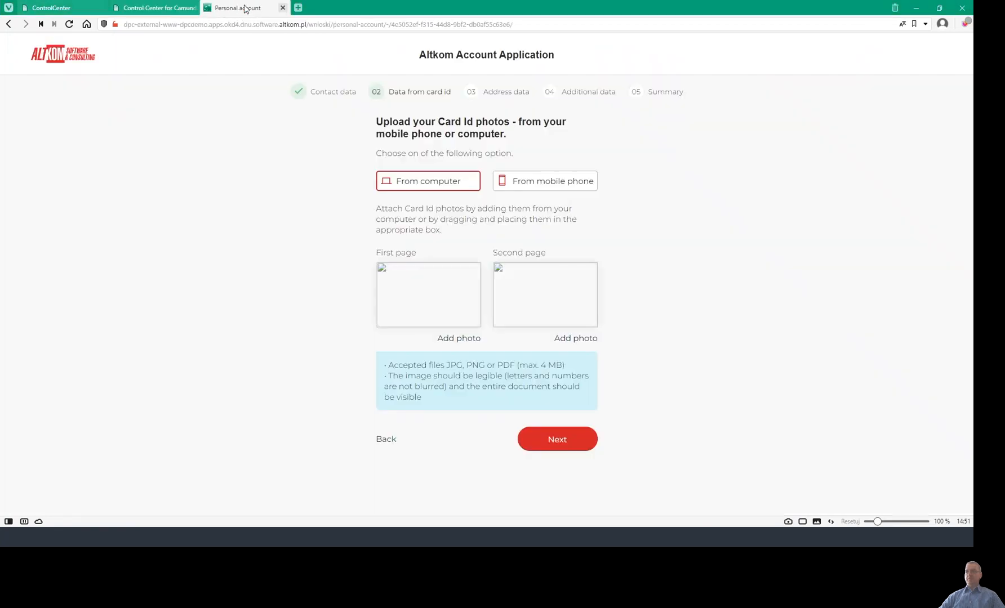
pyautogui.click(444, 295)
pyautogui.click(166, 96)
pyautogui.click(303, 226)
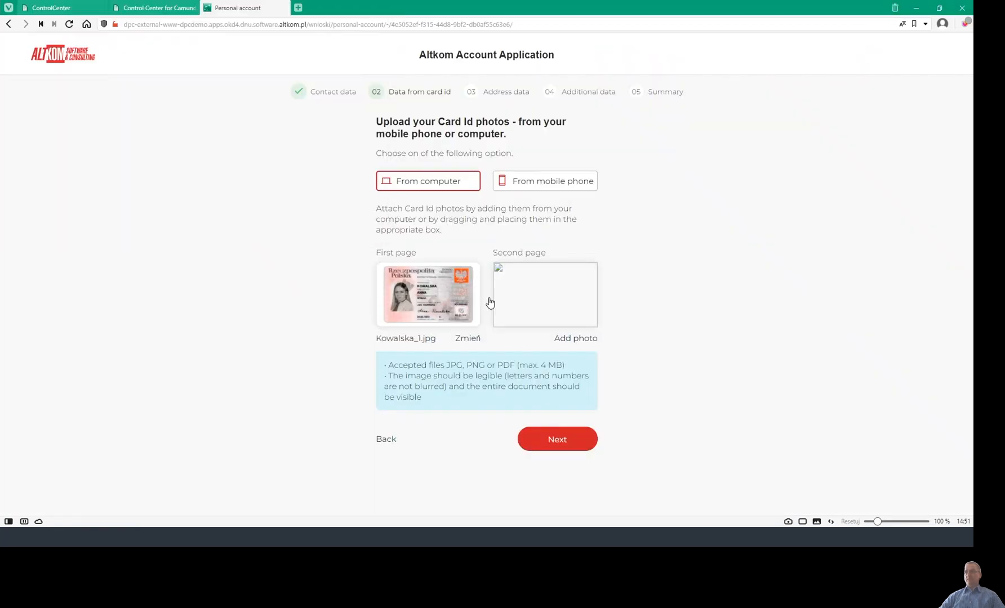
pyautogui.click(557, 297)
pyautogui.click(232, 97)
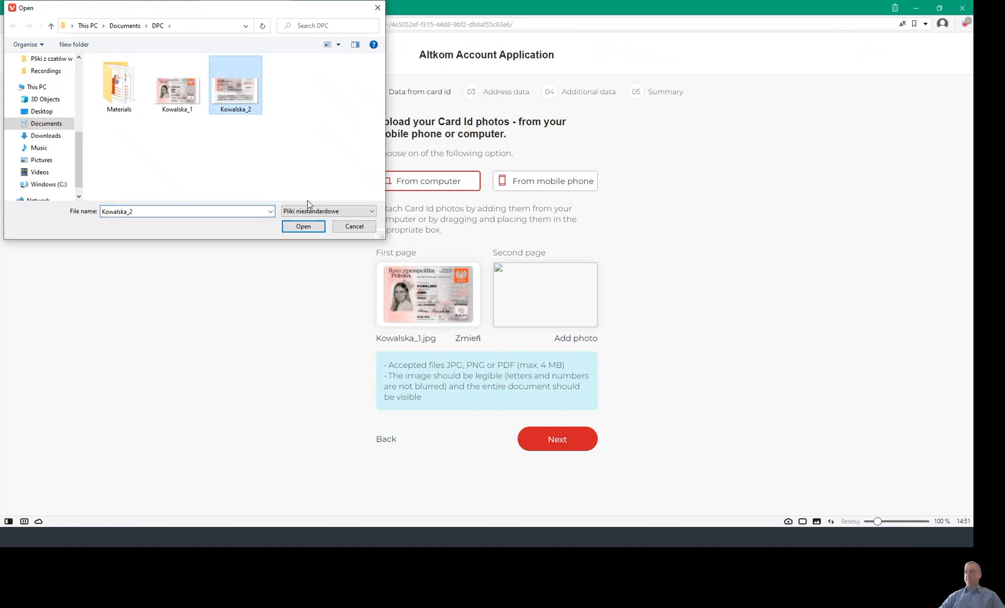
pyautogui.click(303, 226)
pyautogui.click(584, 450)
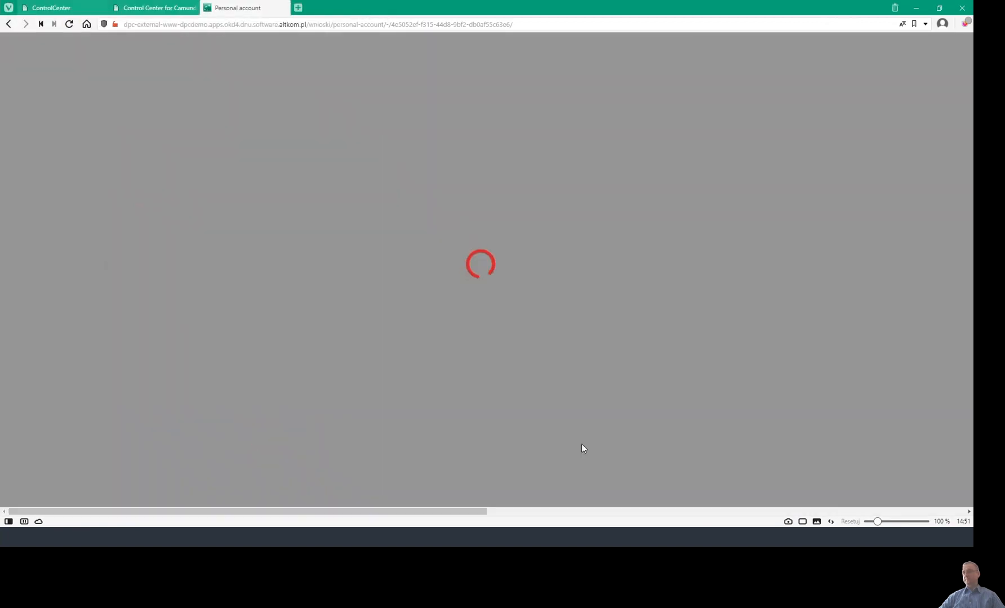
# Enter PESEL, ID card number, issue date the 1st, valid indefinitely, and submit.
pyautogui.click(421, 272)
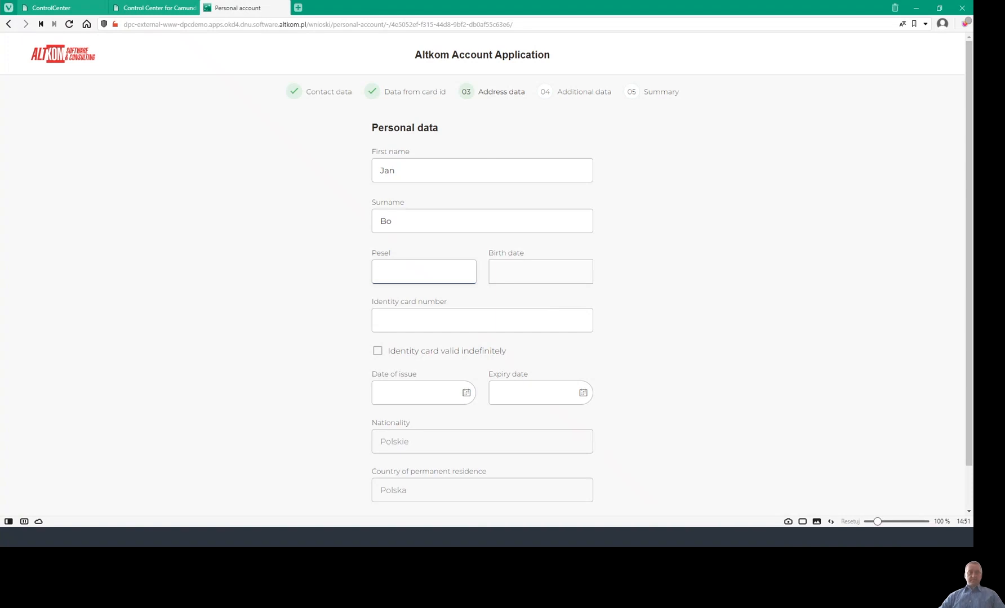
pyautogui.hotkey('alt', 'Tab')
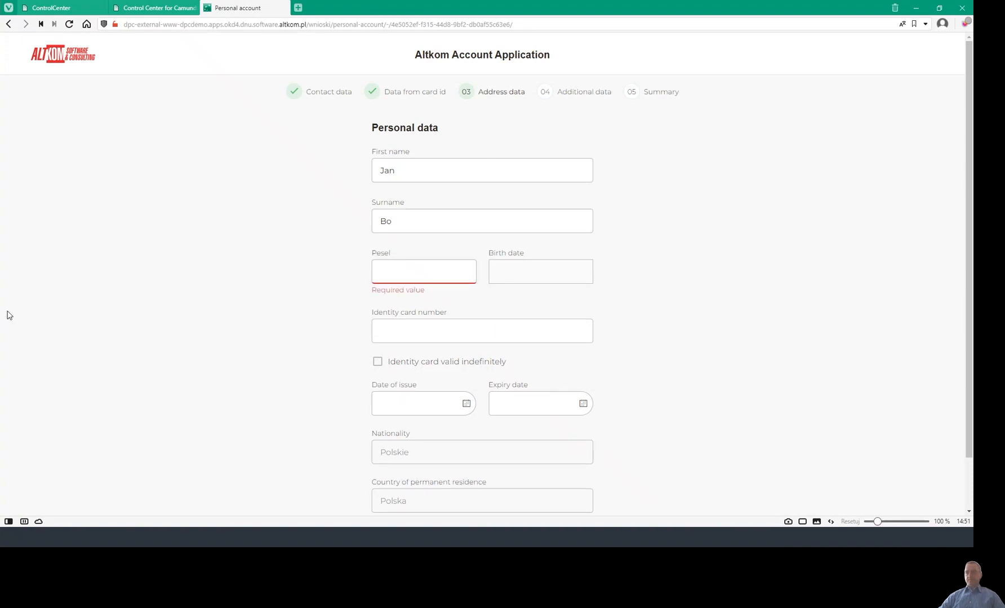
pyautogui.click(391, 271)
pyautogui.hotkey('ctrl', 'v')
pyautogui.click(427, 322)
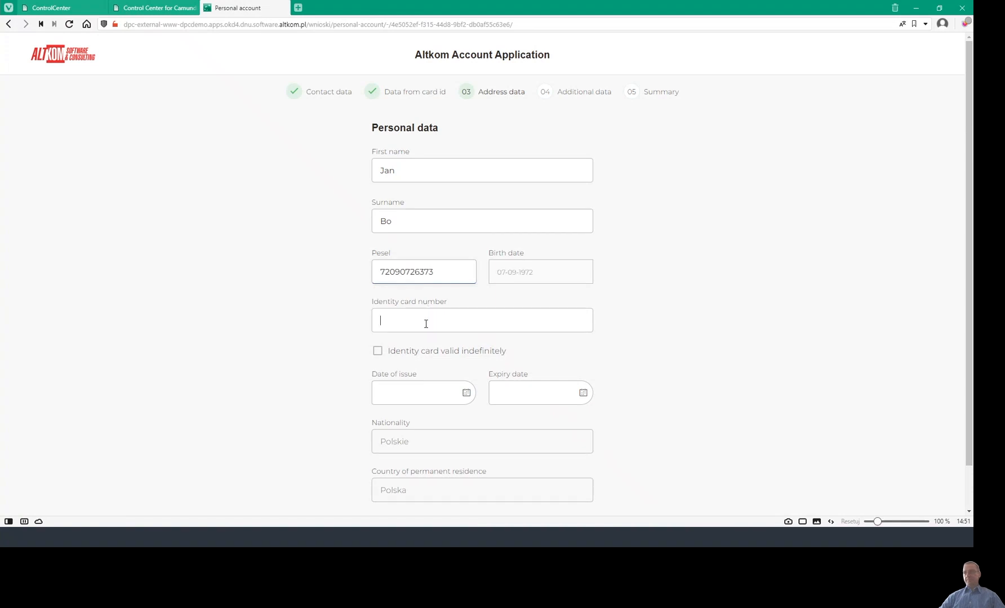
pyautogui.hotkey('alt', 'Tab')
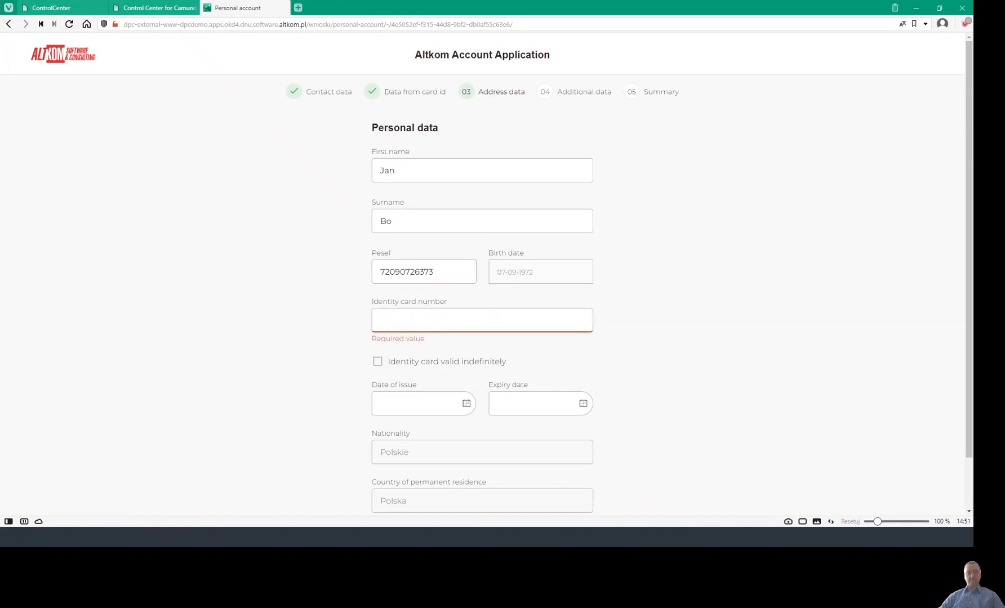
pyautogui.click(432, 314)
pyautogui.click(417, 404)
pyautogui.click(404, 285)
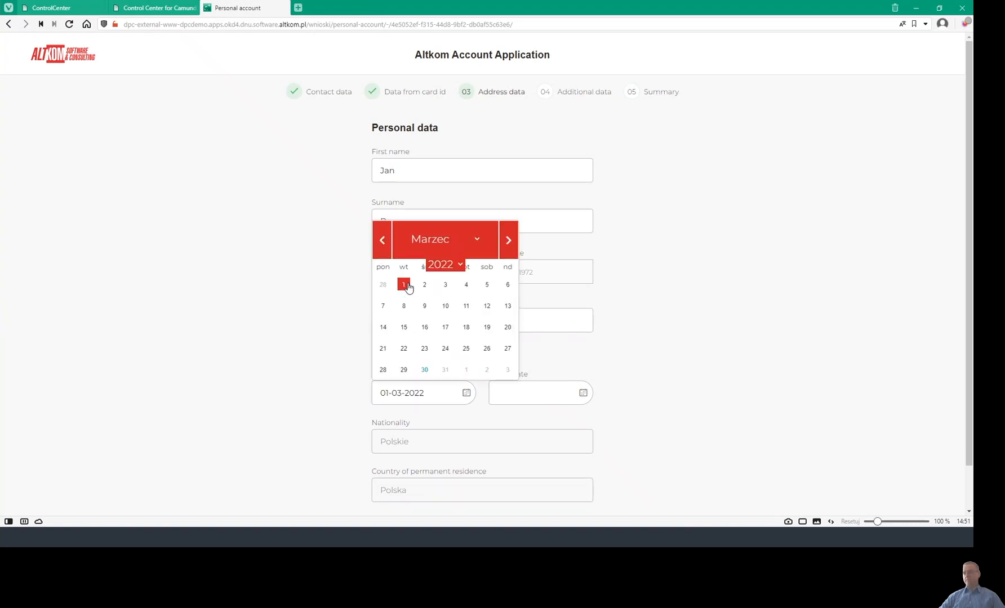
pyautogui.click(374, 353)
pyautogui.scroll(-1, 275, 396)
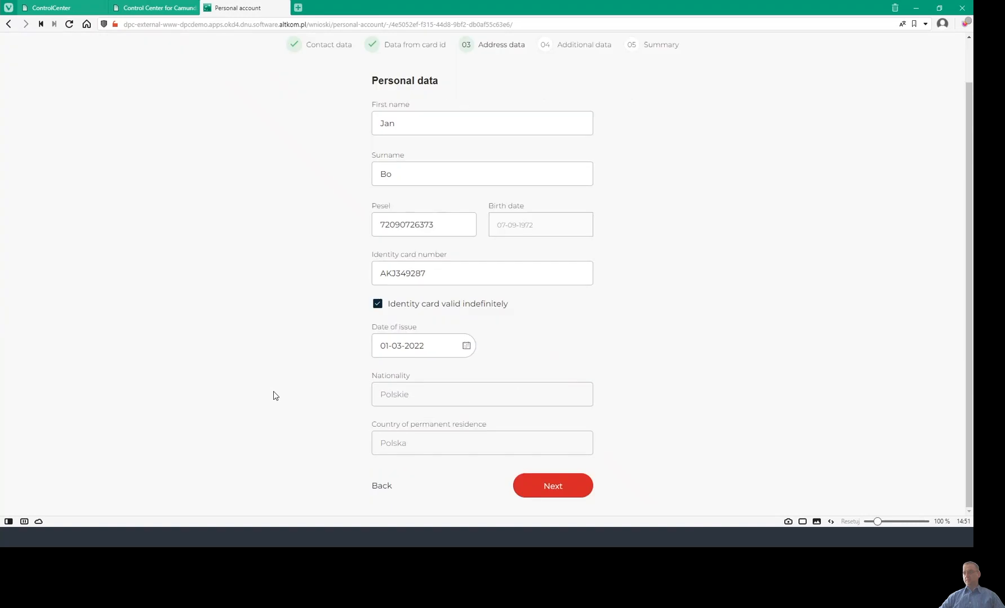
pyautogui.click(550, 486)
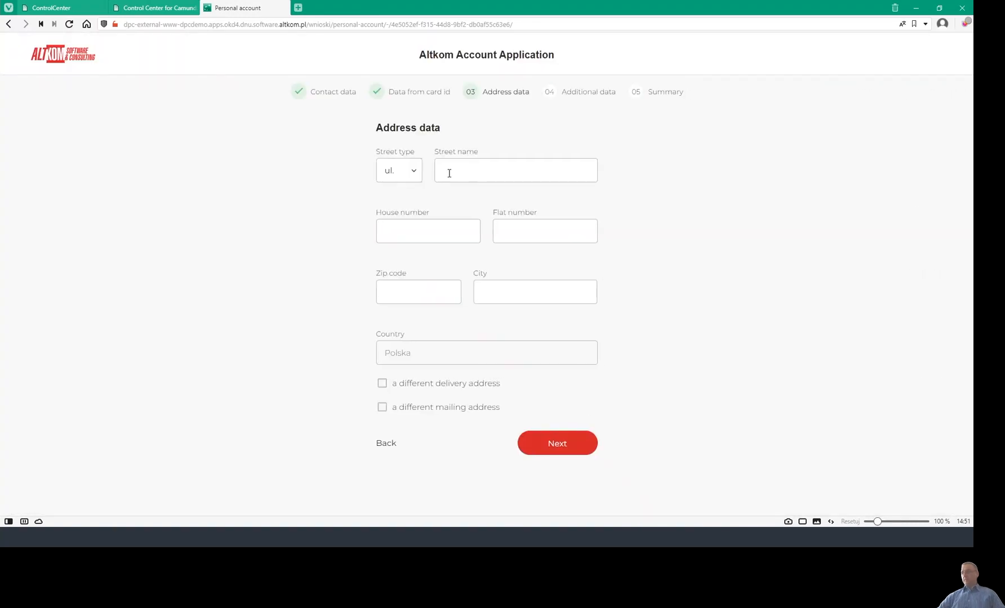
# Fill in the address with house number 1 and city Zyrardow, and submit.
pyautogui.click(449, 173)
pyautogui.click(467, 197)
pyautogui.click(416, 232)
pyautogui.write('1')
pyautogui.click(415, 289)
pyautogui.click(412, 314)
pyautogui.click(535, 293)
pyautogui.write('Zyrardow')
pyautogui.click(555, 440)
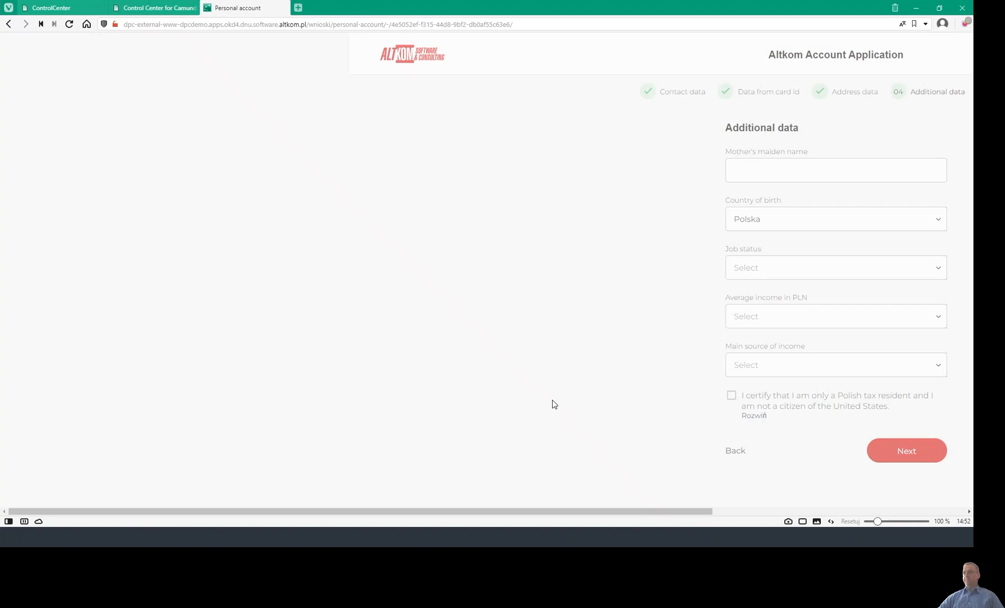
pyautogui.click(158, 8)
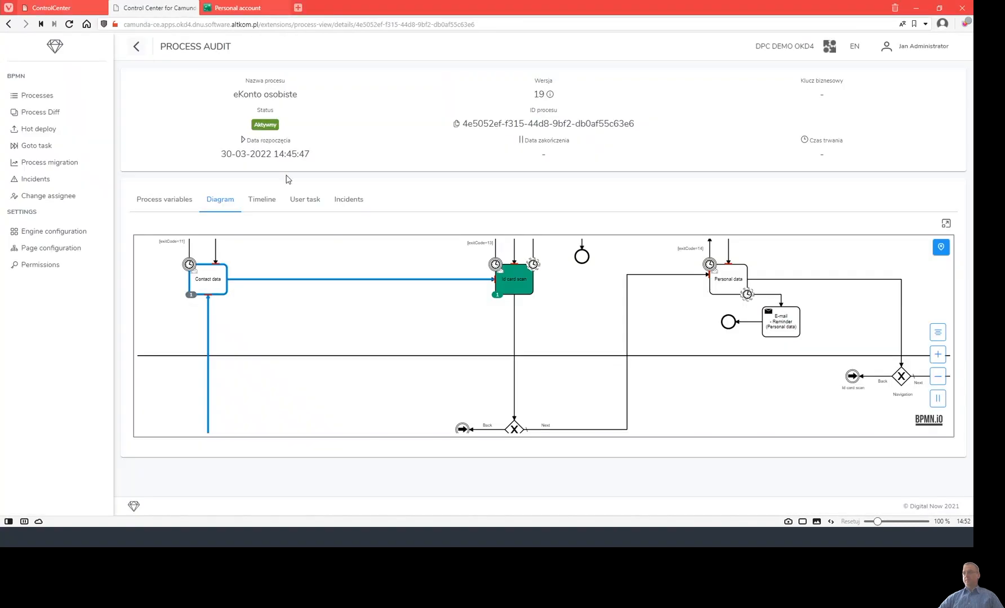
# Zoom and pan the instance diagram to inspect the active Additional data task.
pyautogui.click(262, 202)
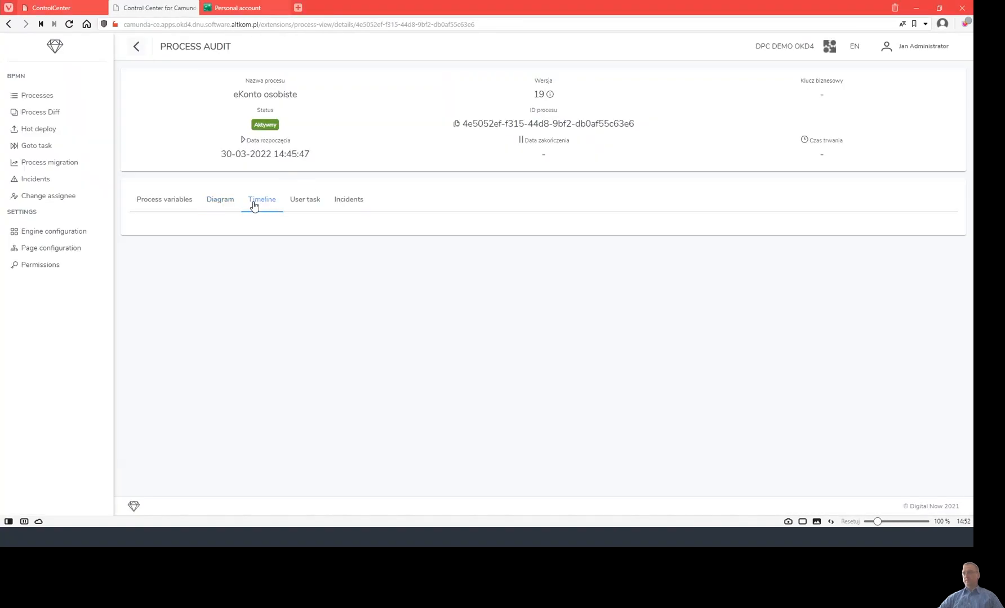
pyautogui.click(220, 203)
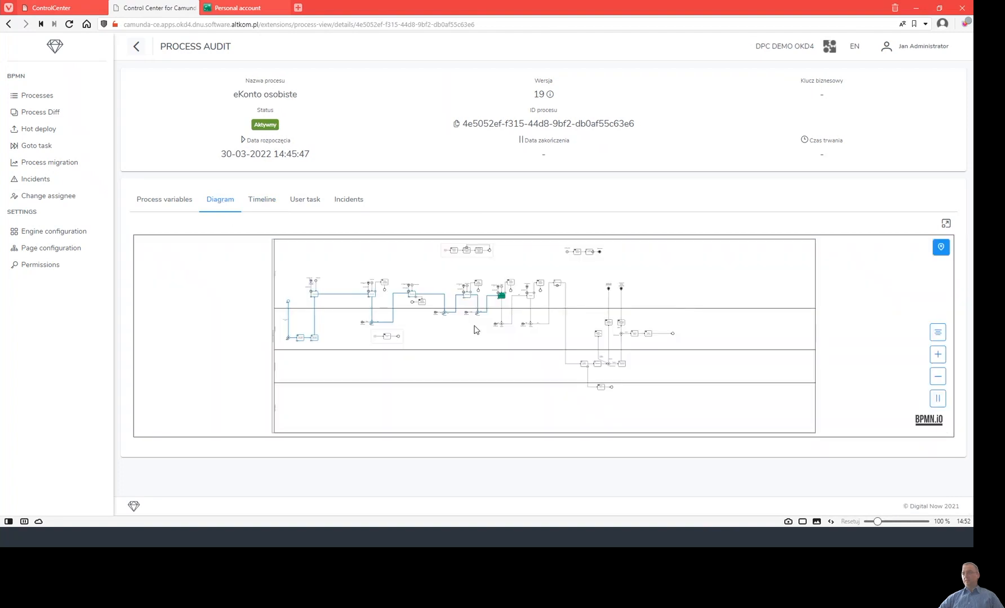
pyautogui.scroll(5, 472, 329)
pyautogui.scroll(2, 319, 333)
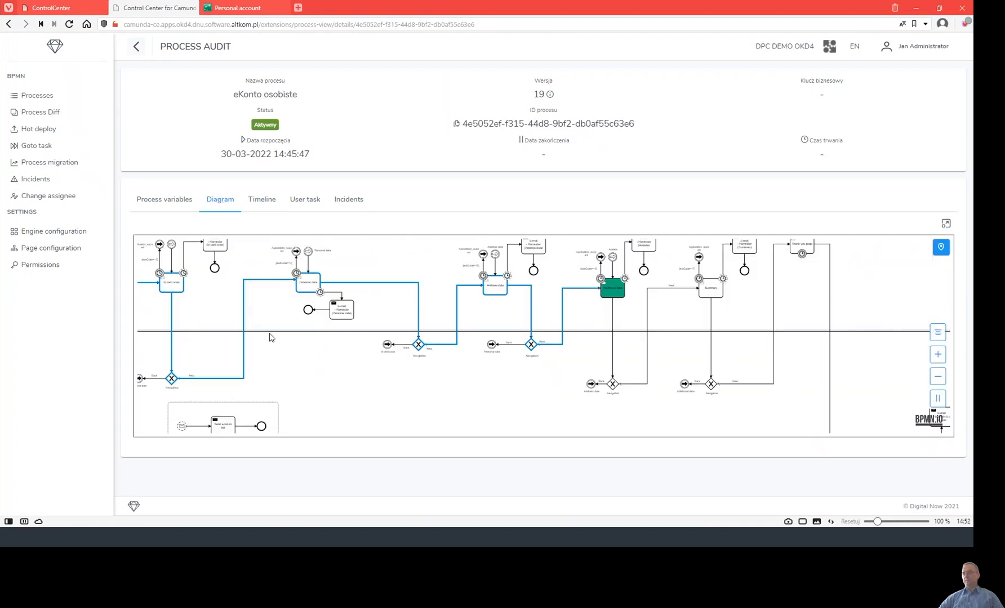
pyautogui.scroll(1, 202, 331)
pyautogui.scroll(1, 219, 305)
pyautogui.moveTo(219, 306); pyautogui.dragTo(280, 333)
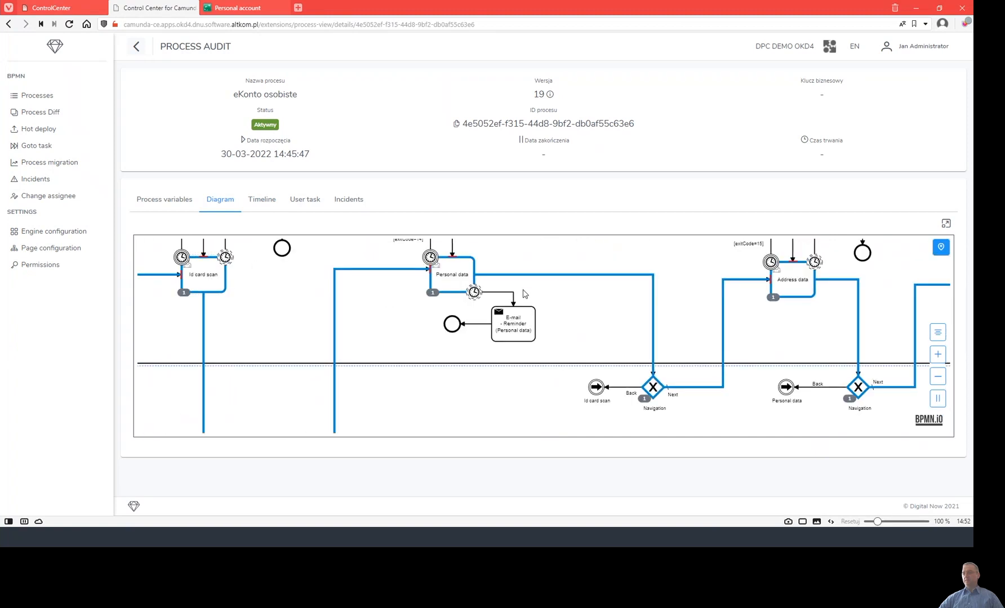
pyautogui.hscroll(5, 521, 289)
pyautogui.hscroll(2, 507, 292)
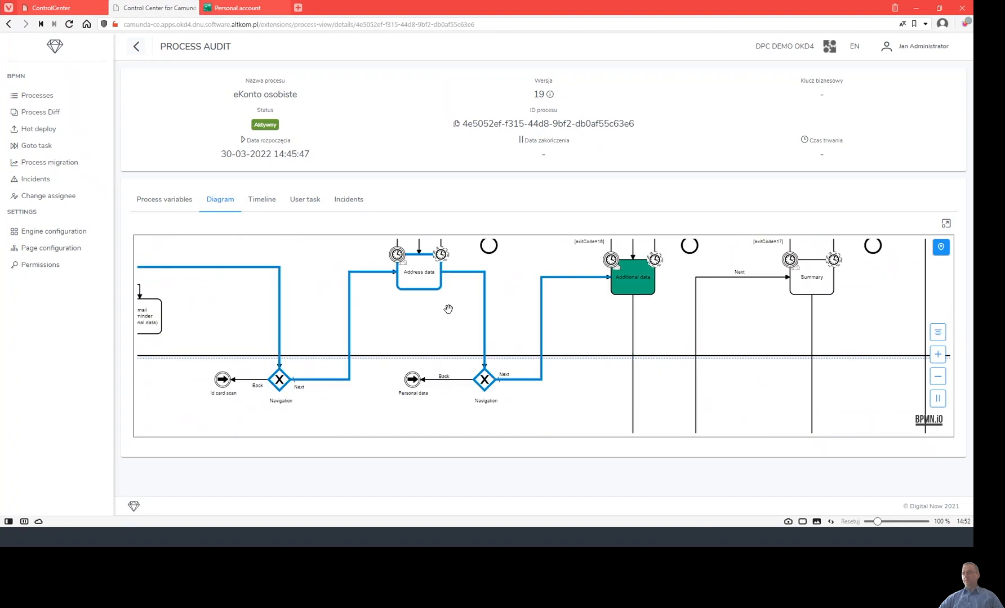
pyautogui.hscroll(1, 575, 335)
pyautogui.click(524, 313)
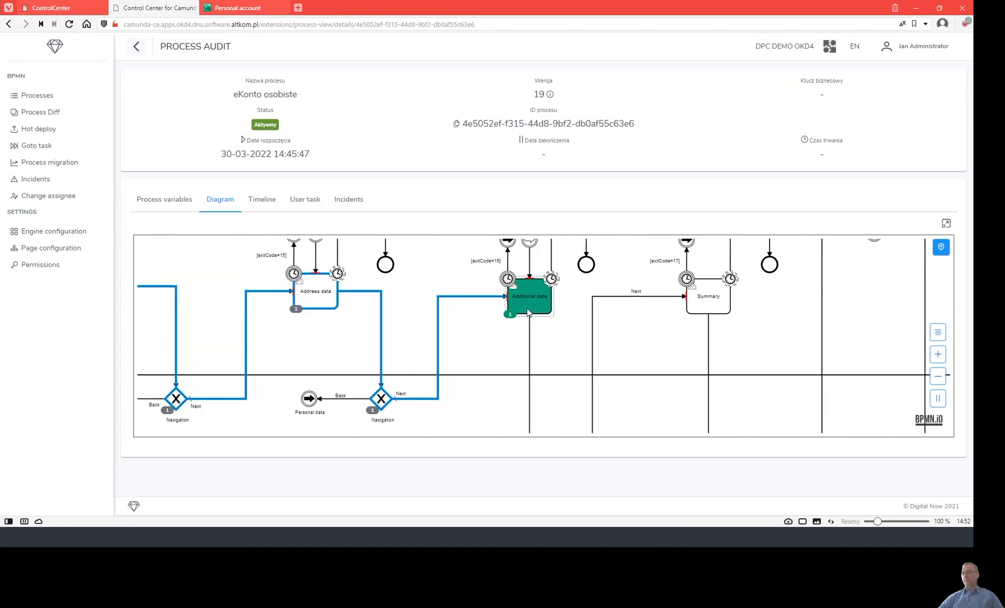
pyautogui.click(539, 309)
# Start a fresh Personal account application in a new tab.
pyautogui.click(248, 11)
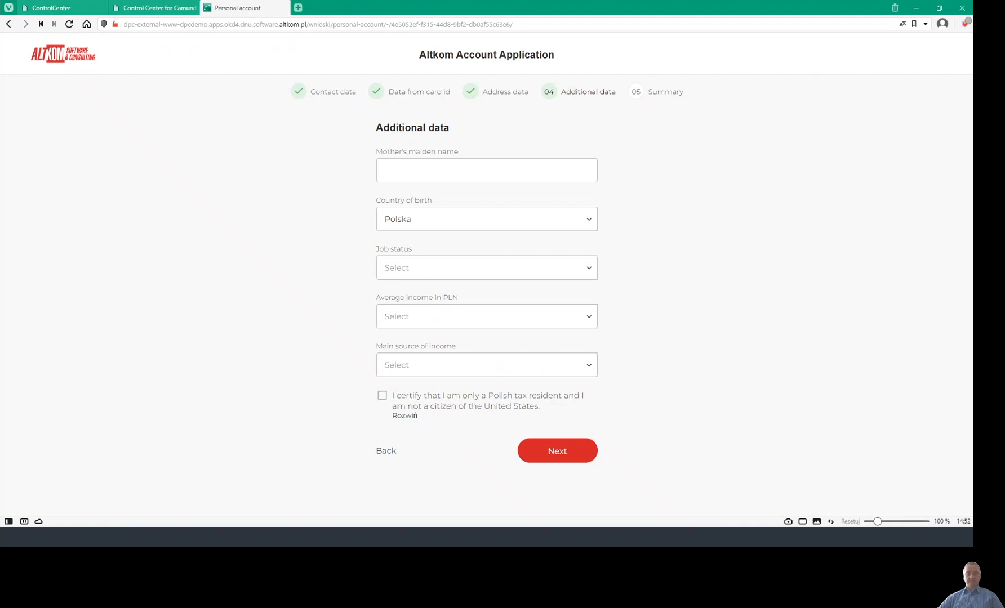
pyautogui.moveTo(64, 11)
pyautogui.click(298, 8)
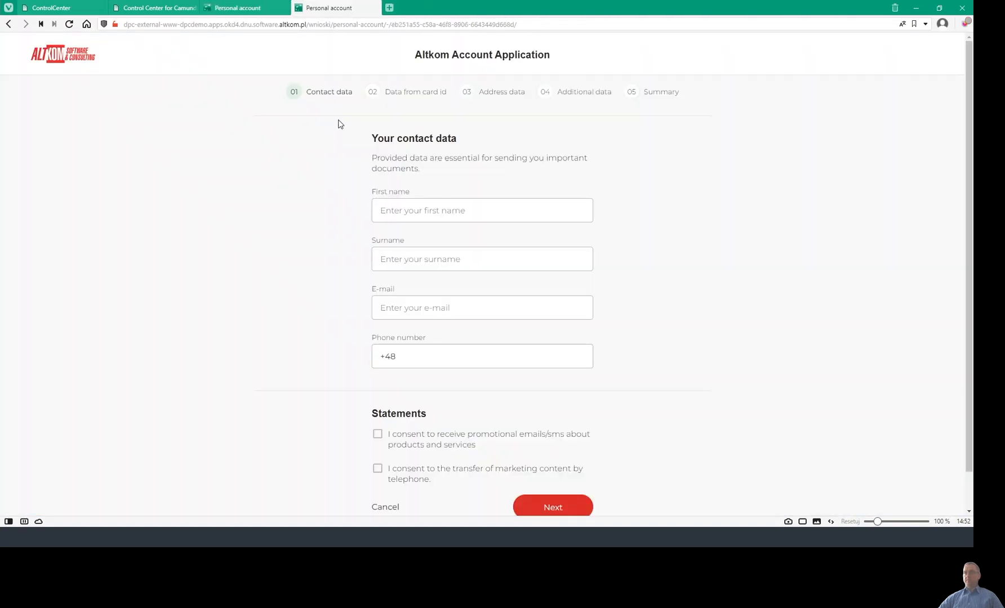
# Open the form definition list under Forms management in ControlCenter.
pyautogui.click(51, 7)
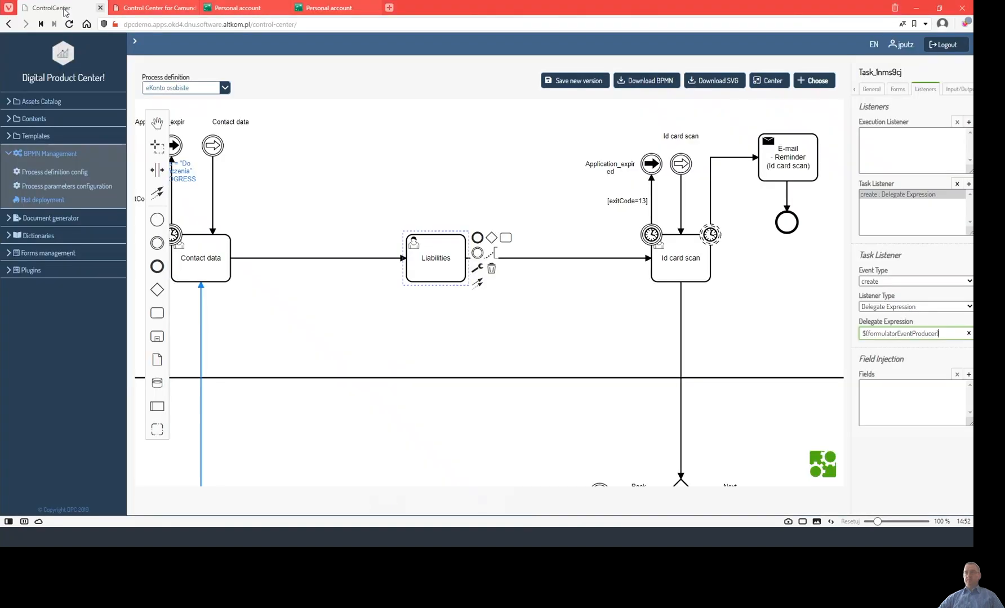
pyautogui.click(47, 258)
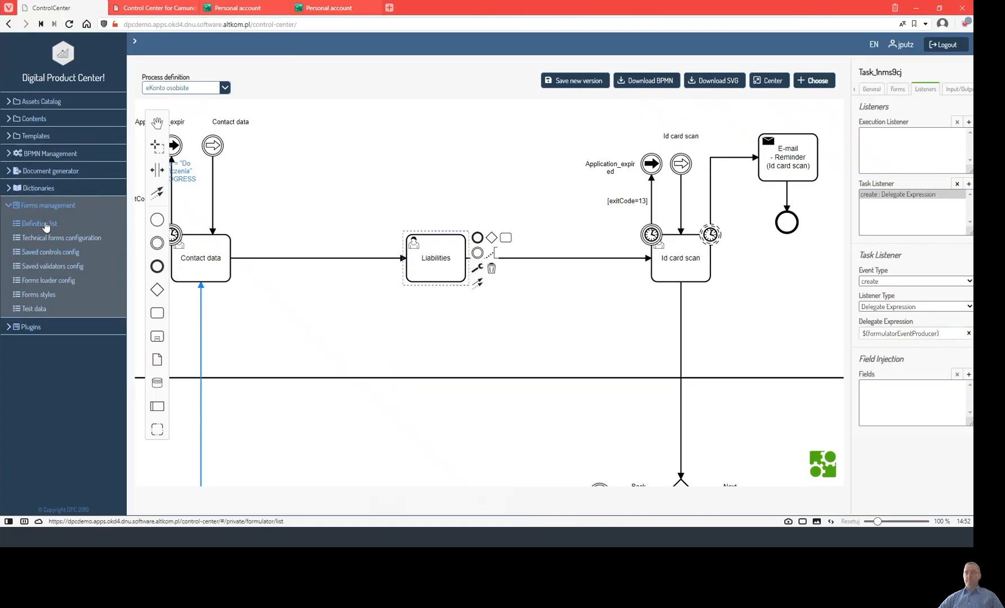
pyautogui.click(44, 227)
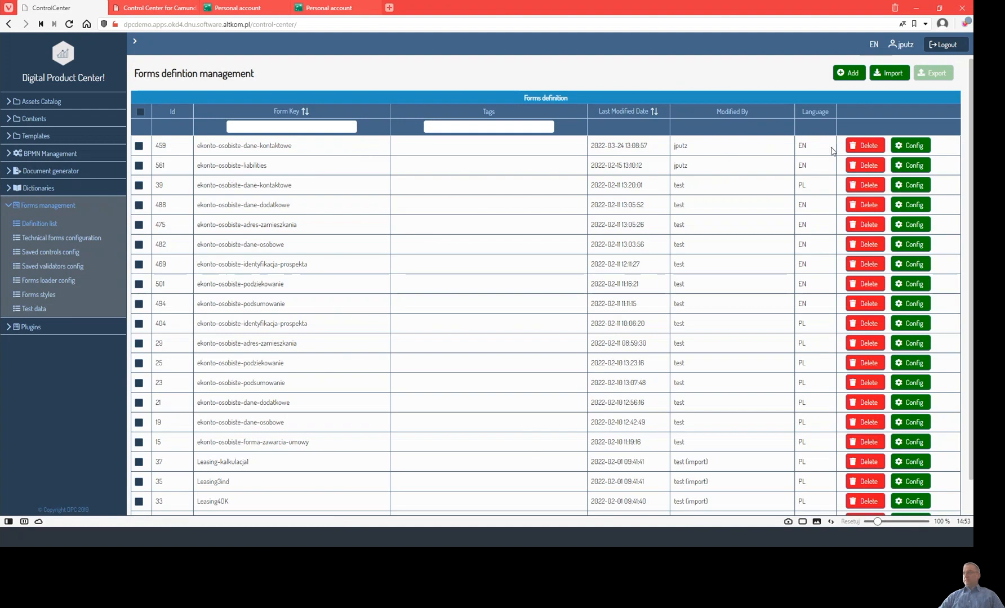
# Preview the ekonto-osobiste-dane-kontaktowe (EN) form and open the add-control catalogue for contactDataGrid.
pyautogui.click(910, 146)
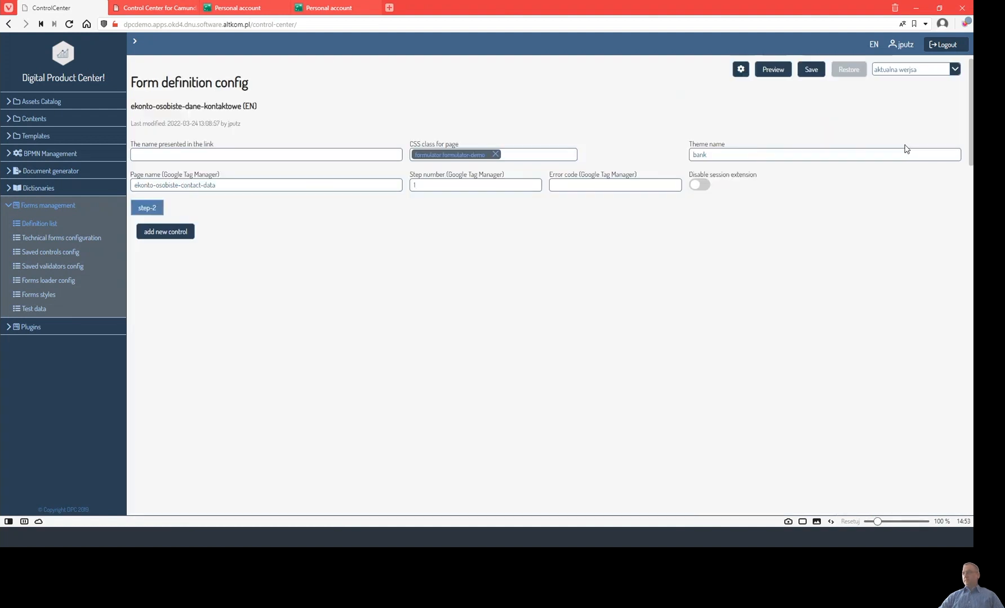
pyautogui.click(775, 72)
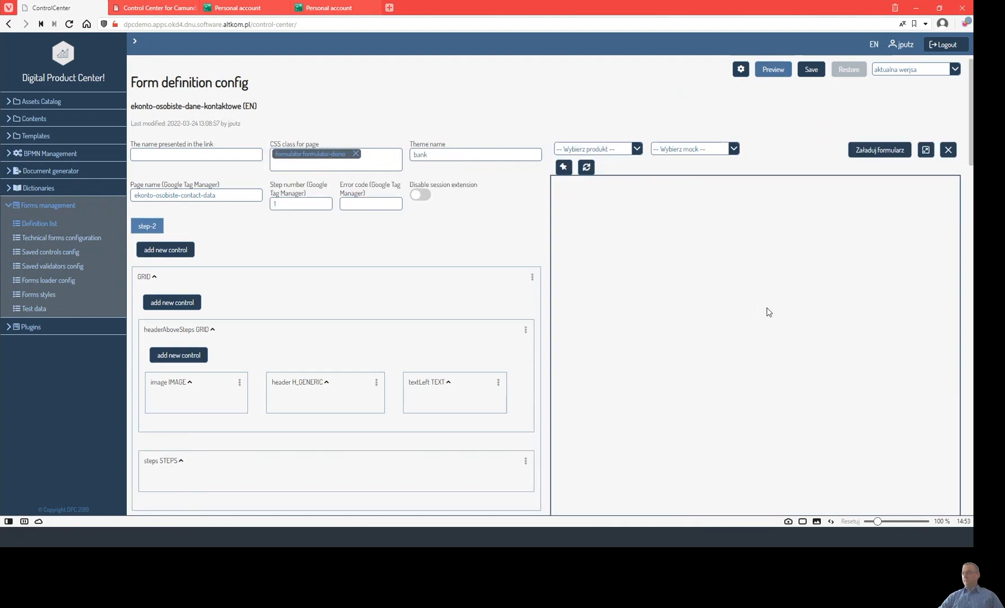
pyautogui.scroll(-2, 735, 248)
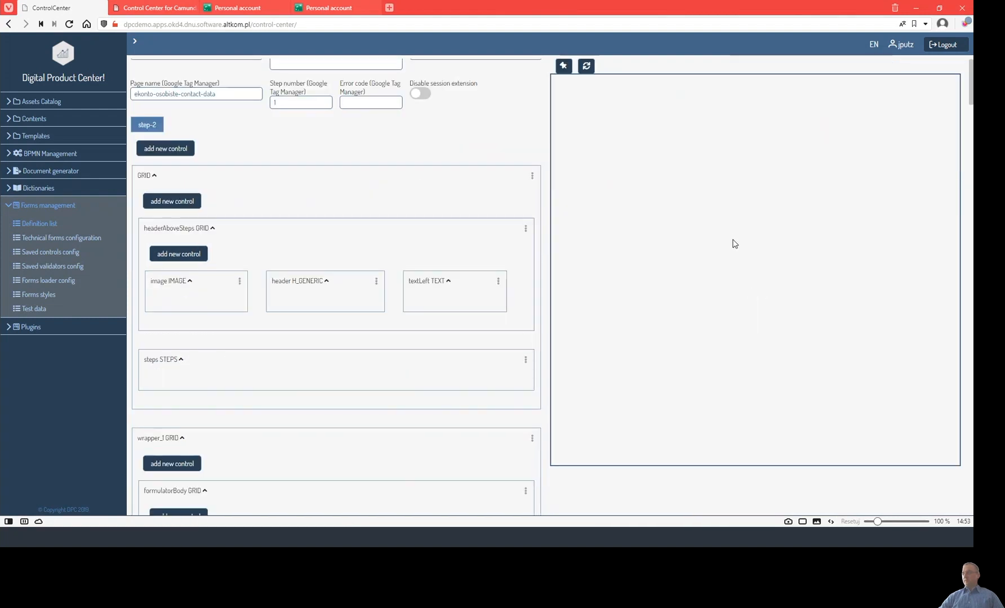
pyautogui.scroll(-2, 865, 202)
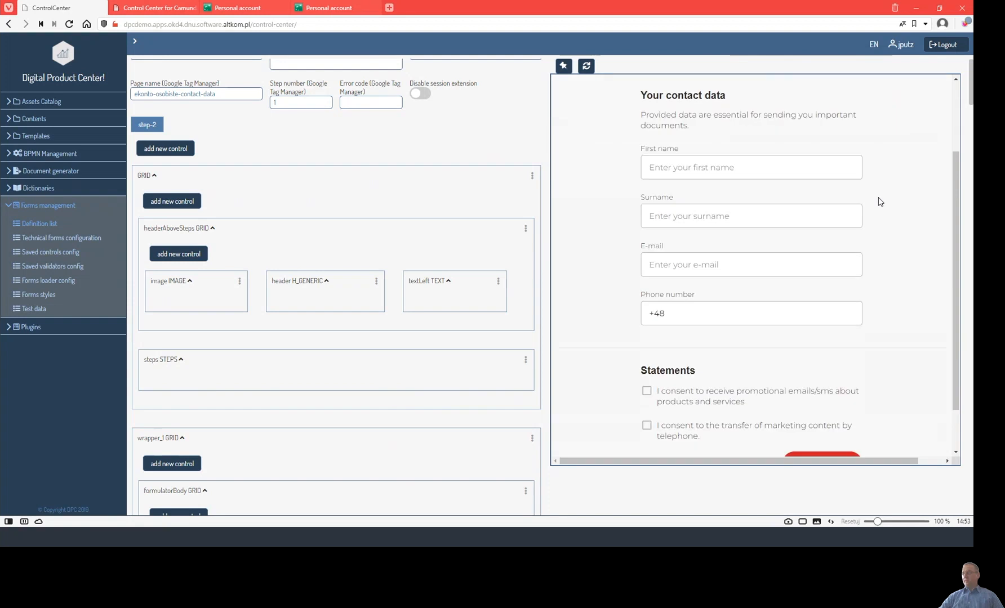
pyautogui.scroll(-6, 287, 253)
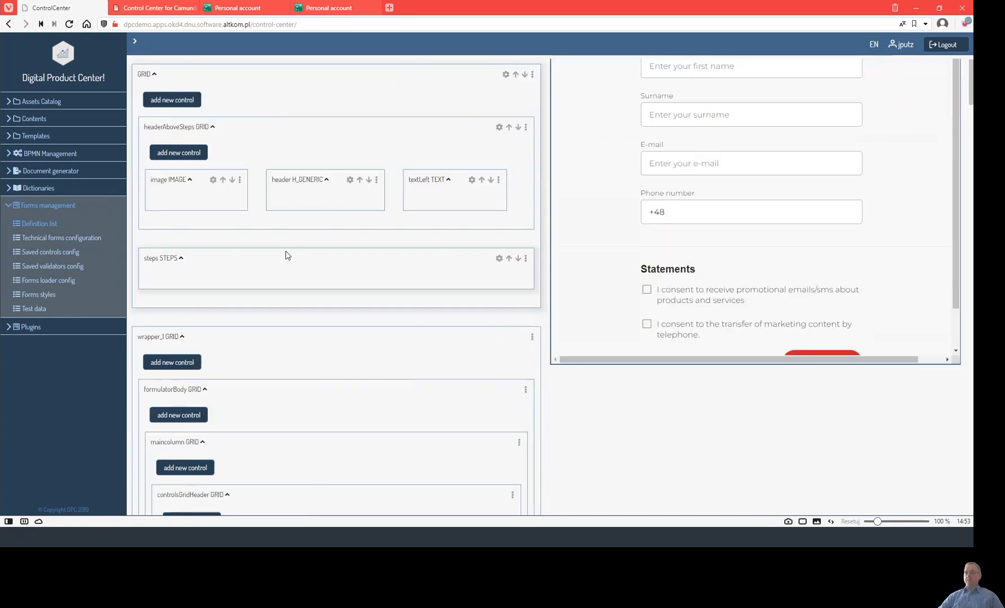
pyautogui.scroll(-2, 287, 253)
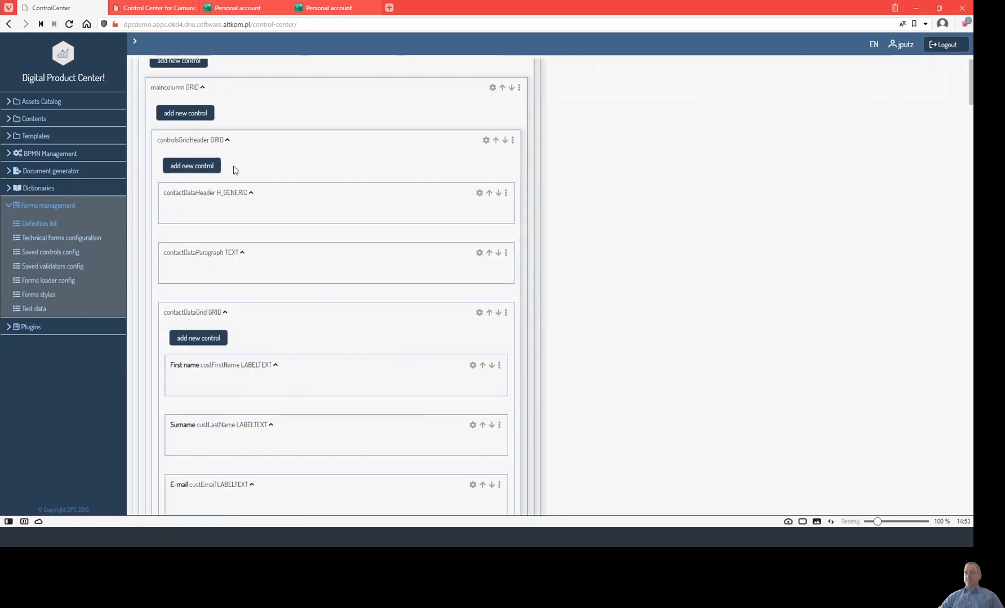
pyautogui.scroll(-3, 299, 327)
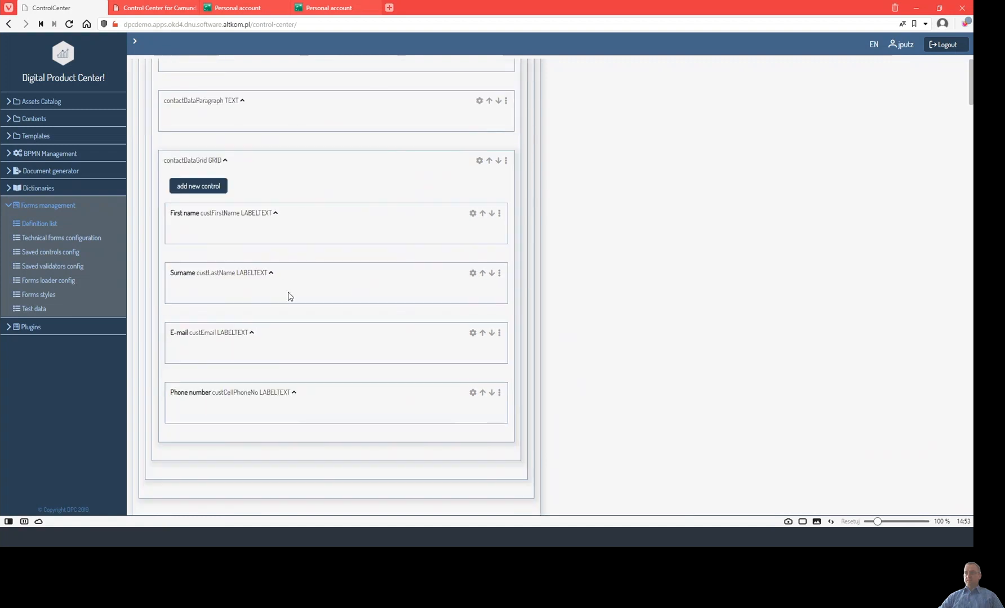
pyautogui.click(199, 189)
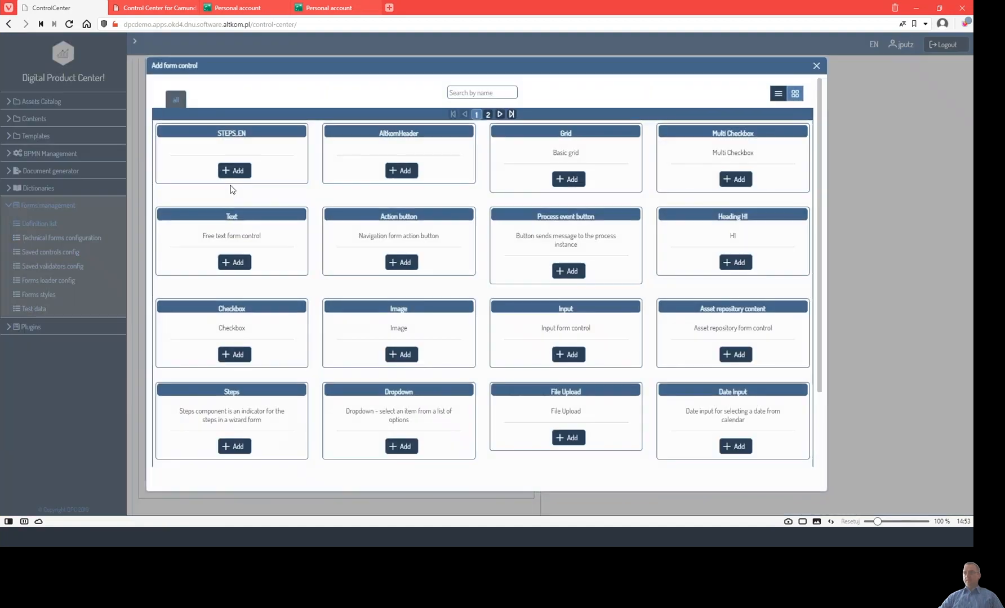
# Add a dropdown control to the grid bound to the custTitle variable.
pyautogui.click(403, 446)
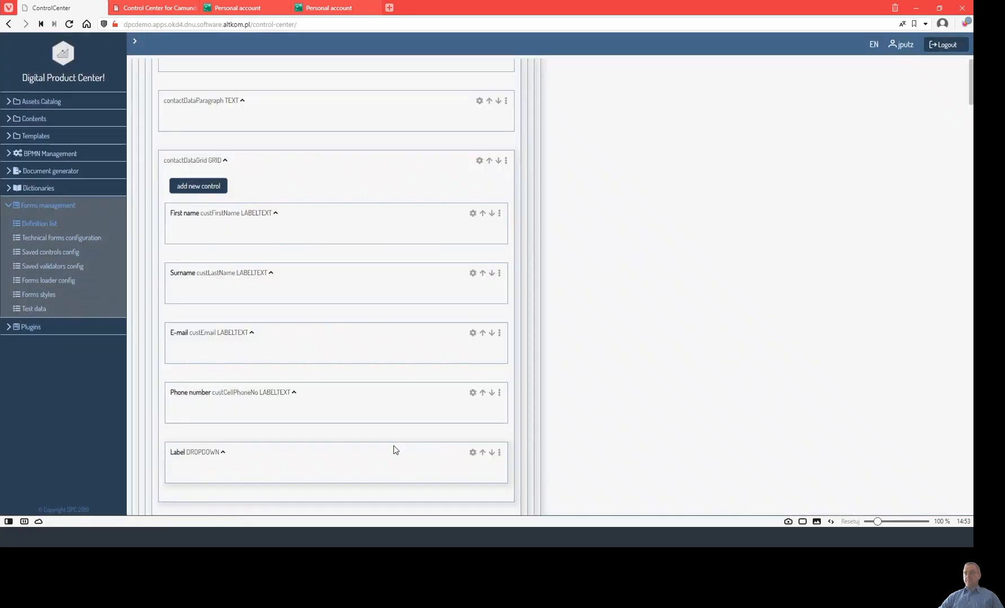
pyautogui.scroll(-2, 445, 389)
pyautogui.click(472, 351)
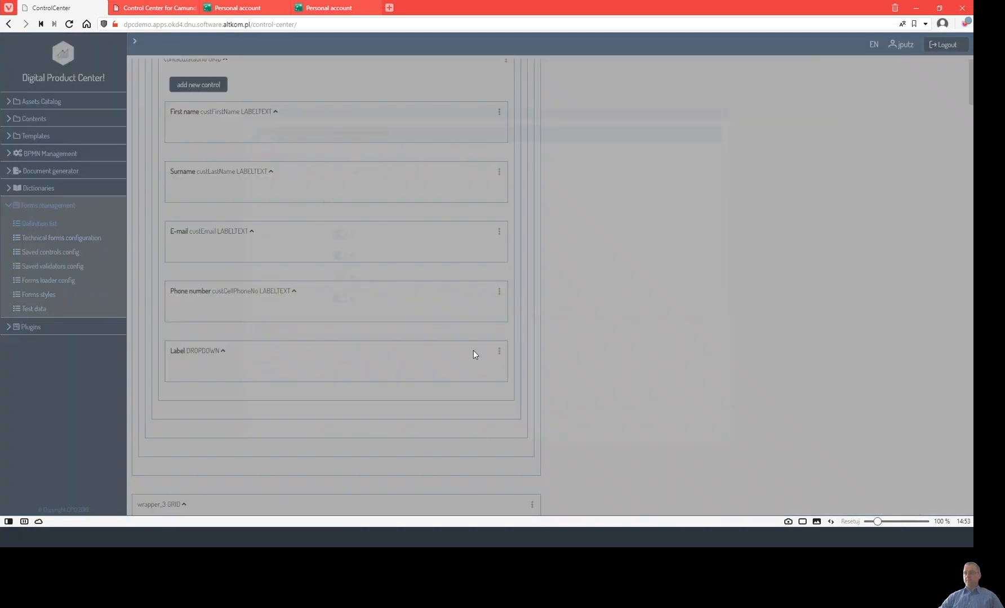
pyautogui.click(227, 148)
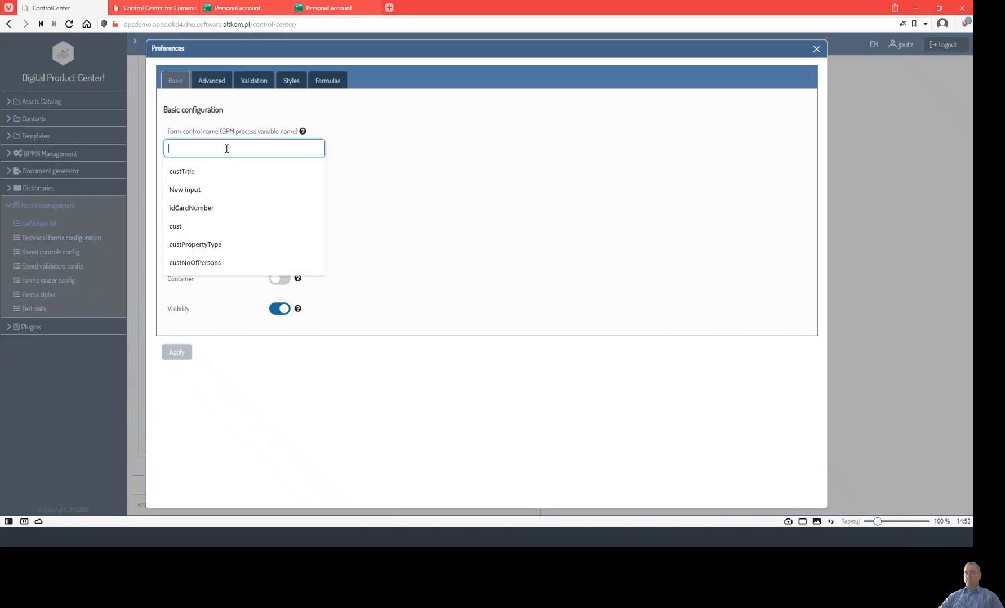
pyautogui.click(214, 169)
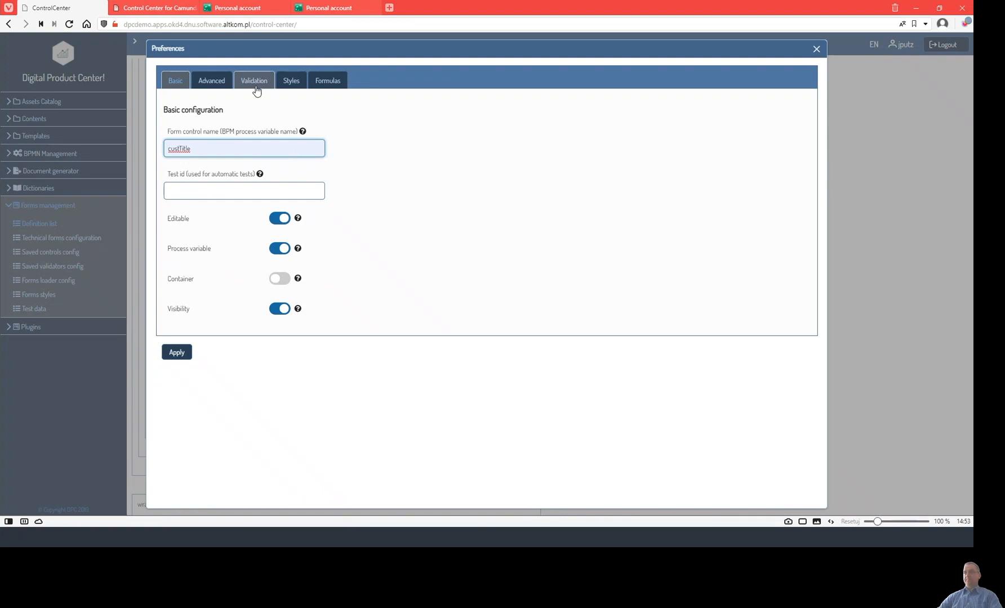
# Label the dropdown 'Your title' and correct its empty-value label text.
pyautogui.click(209, 92)
pyautogui.click(220, 228)
pyautogui.hotkey('ctrl', 'a')
pyautogui.write('Your title')
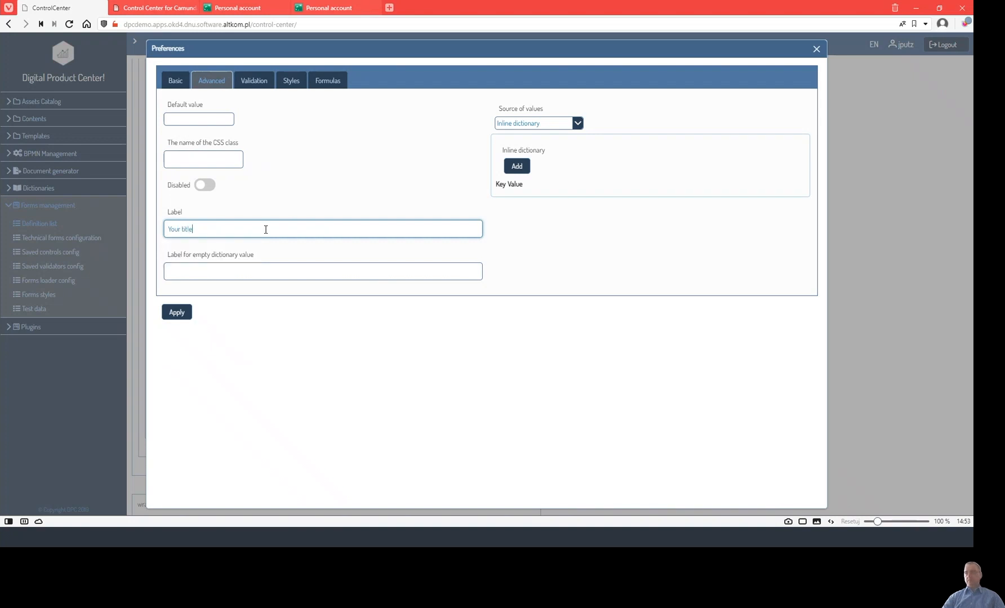
pyautogui.click(268, 271)
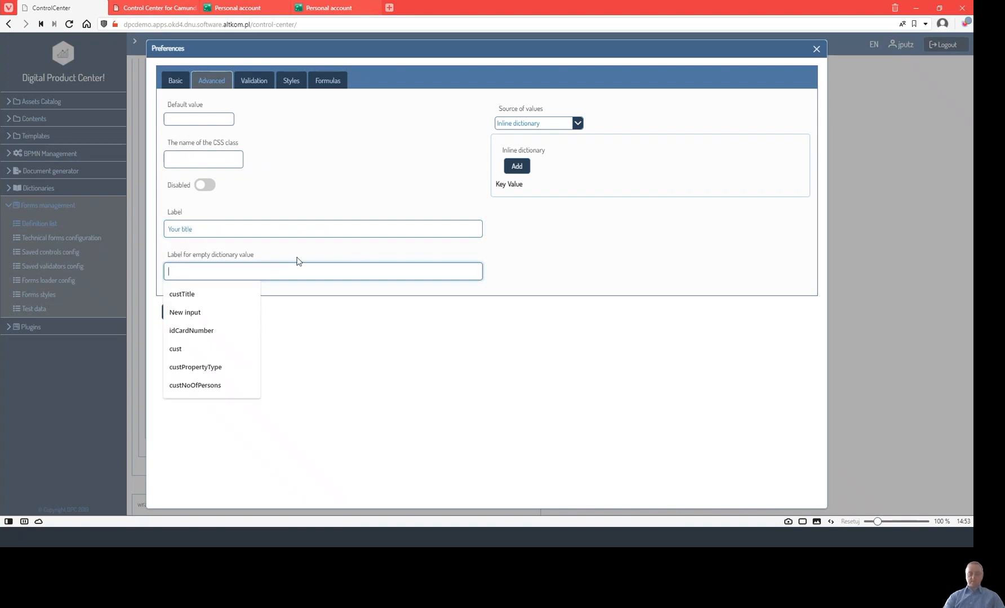
pyautogui.write('PL')
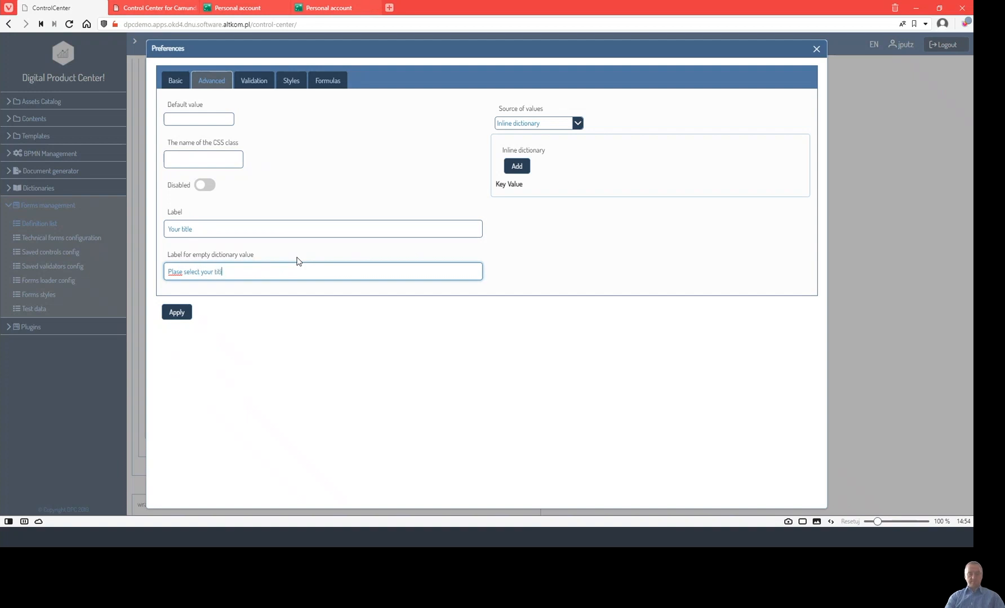
pyautogui.press('Left')
pyautogui.press('Left')
pyautogui.press('Left')
pyautogui.press('Left')
pyautogui.press('Left')
pyautogui.press('Left')
pyautogui.press('Left')
pyautogui.press('Left')
pyautogui.press('Left')
pyautogui.press('Left')
pyautogui.press('Left')
pyautogui.press('Left')
pyautogui.press('Left')
pyautogui.press('Left')
pyautogui.press('Left')
pyautogui.press('Left')
pyautogui.press('Left')
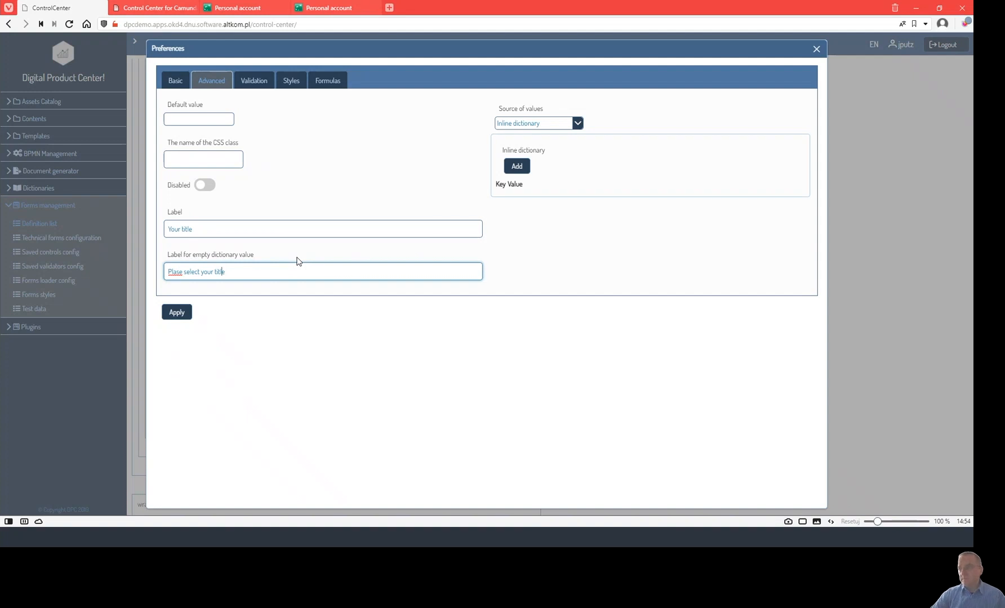
pyautogui.press('Left')
pyautogui.press('Left')
pyautogui.press('Left')
pyautogui.press('Left')
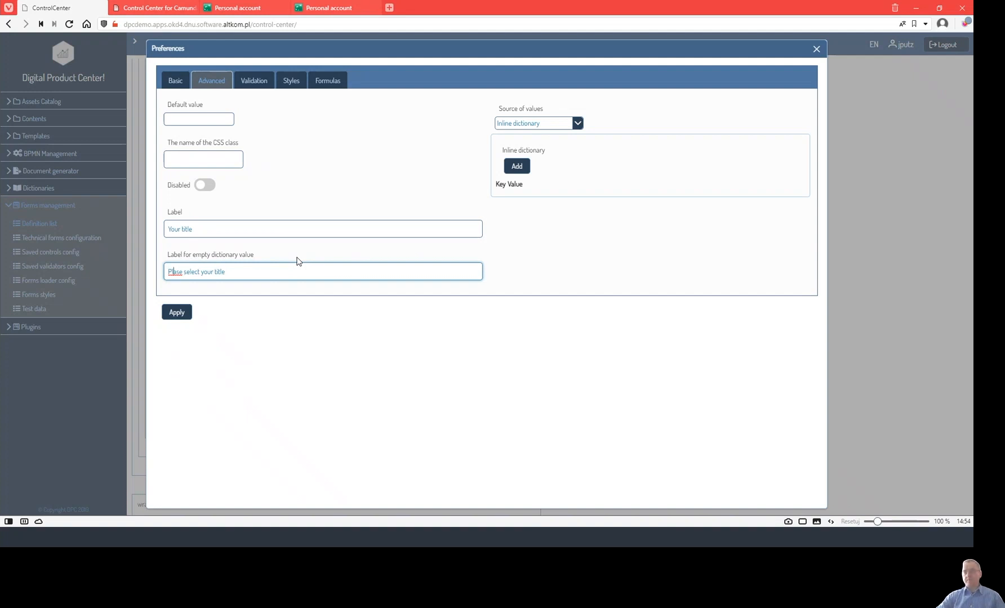
pyautogui.write('e')
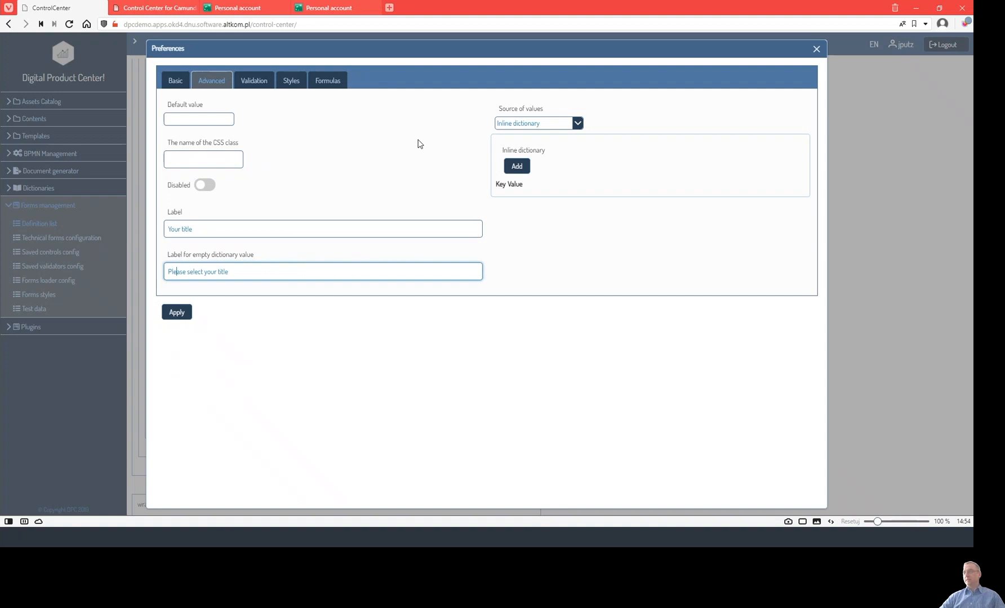
# Add inline dictionary options 1 = Mrs/Ms and 2 = Mr.
pyautogui.click(520, 170)
pyautogui.click(533, 196)
pyautogui.write('q')
pyautogui.click(595, 198)
pyautogui.click(516, 194)
pyautogui.press('BackSpace')
pyautogui.write('1')
pyautogui.click(614, 196)
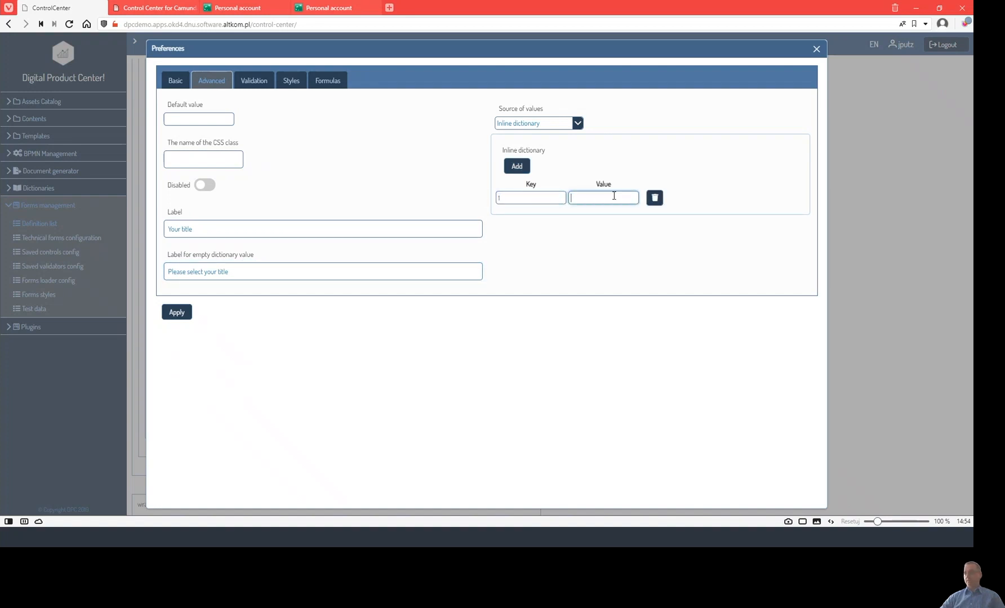
pyautogui.write('Mrs/Ms')
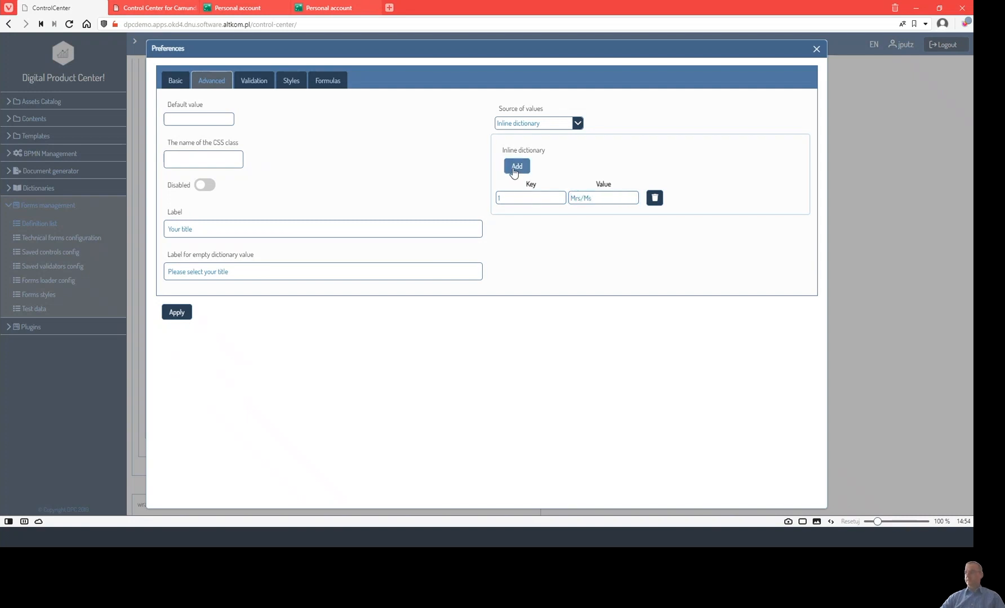
pyautogui.click(517, 165)
pyautogui.click(524, 216)
pyautogui.write('2')
pyautogui.click(596, 220)
pyautogui.write('Mr')
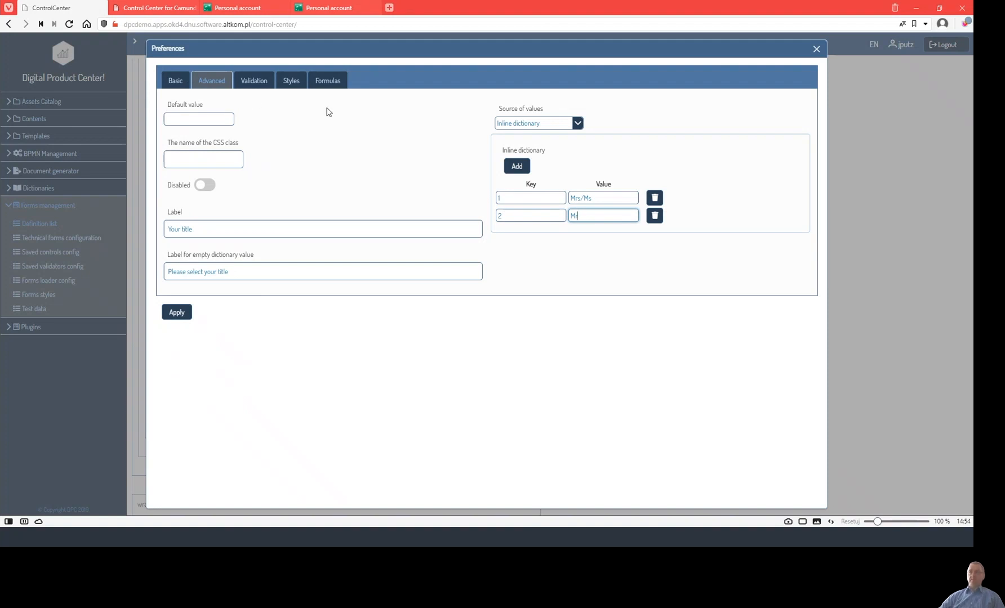
pyautogui.click(253, 84)
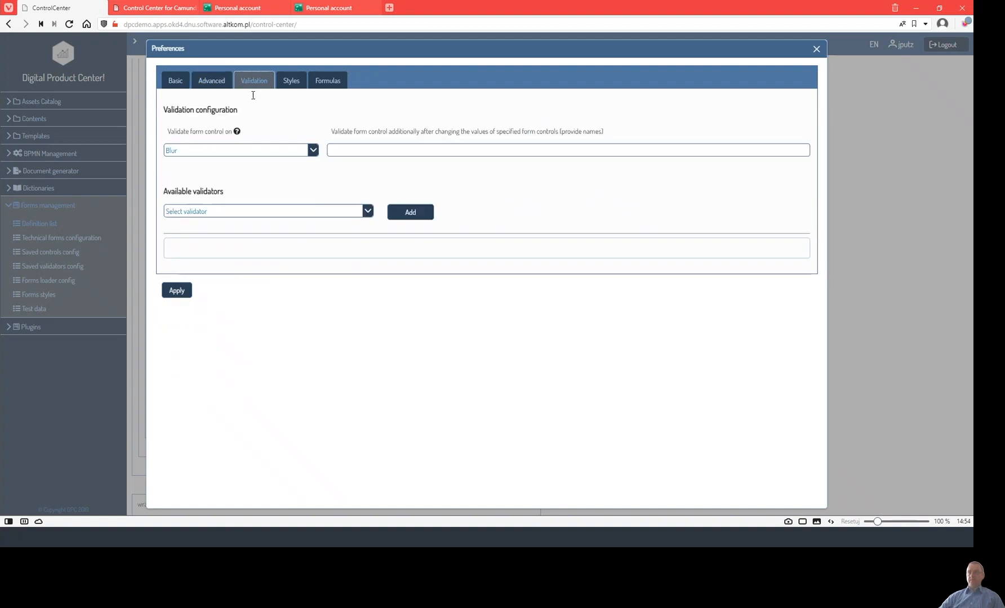
# Add a Value required validator to the dropdown and apply the settings.
pyautogui.click(367, 212)
pyautogui.scroll(-5, 342, 310)
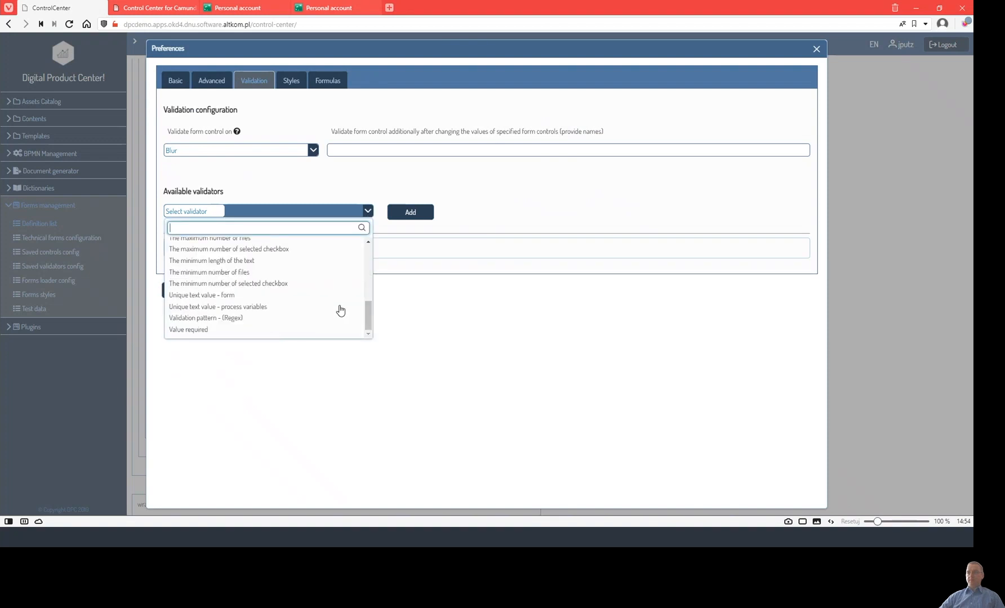
pyautogui.click(199, 331)
pyautogui.click(410, 212)
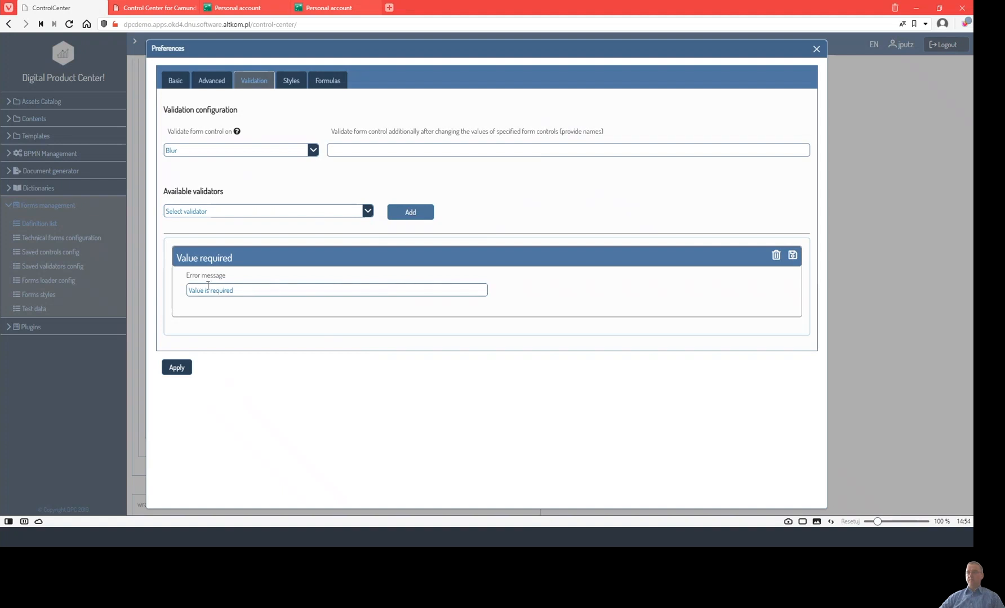
pyautogui.click(176, 368)
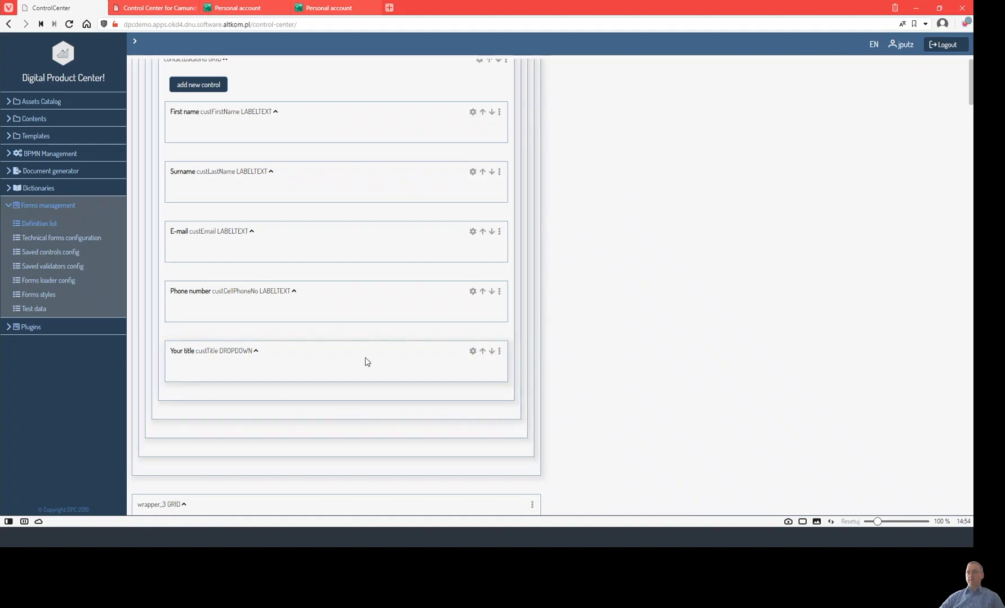
# Move Your title up past Phone number, E-mail, Surname and First name.
pyautogui.click(483, 352)
pyautogui.click(482, 293)
pyautogui.click(482, 232)
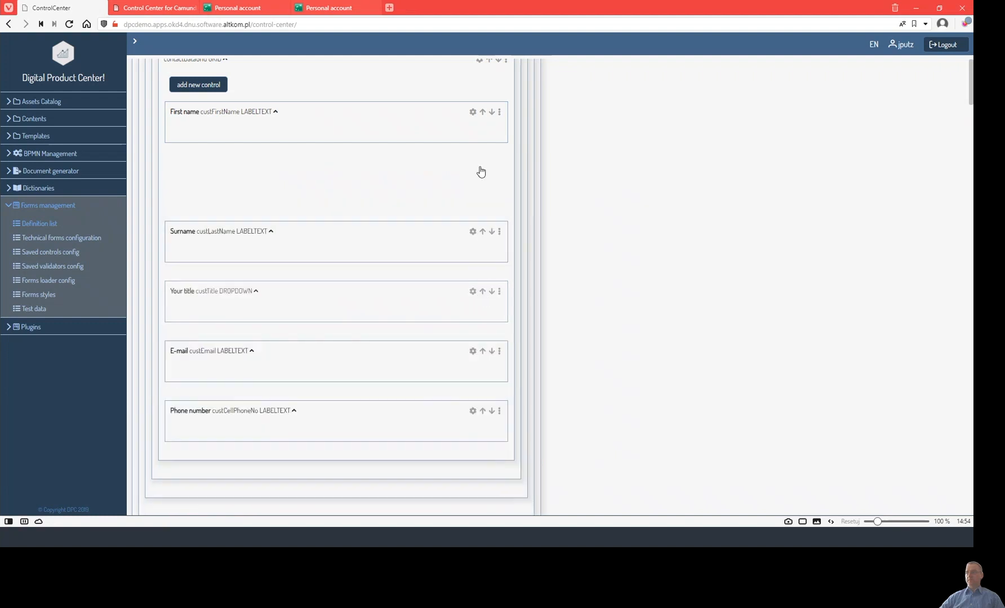
pyautogui.click(482, 172)
pyautogui.scroll(15, 633, 163)
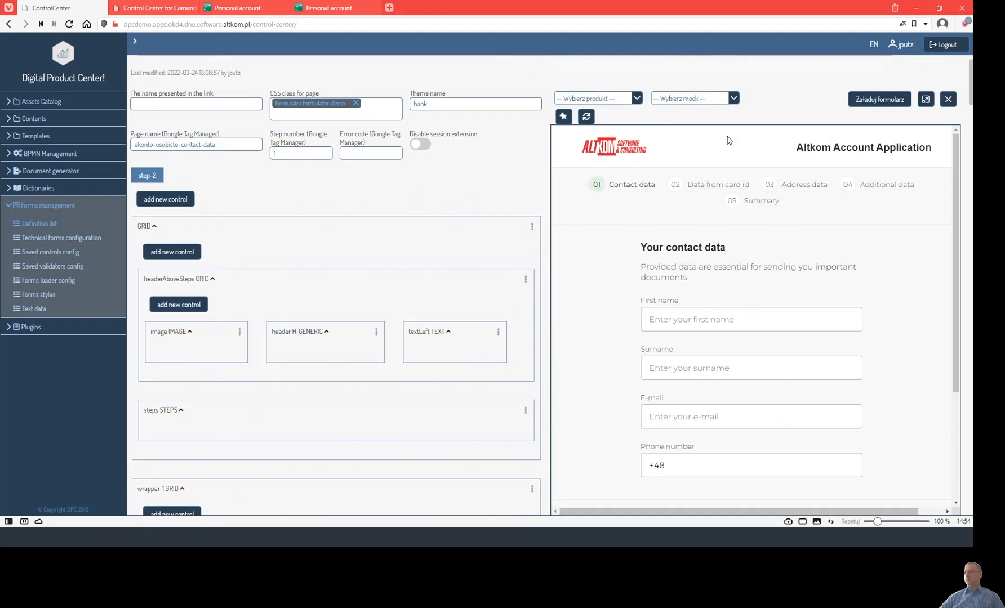
# Refresh the preview and check Your title shows Value is required.
pyautogui.click(587, 116)
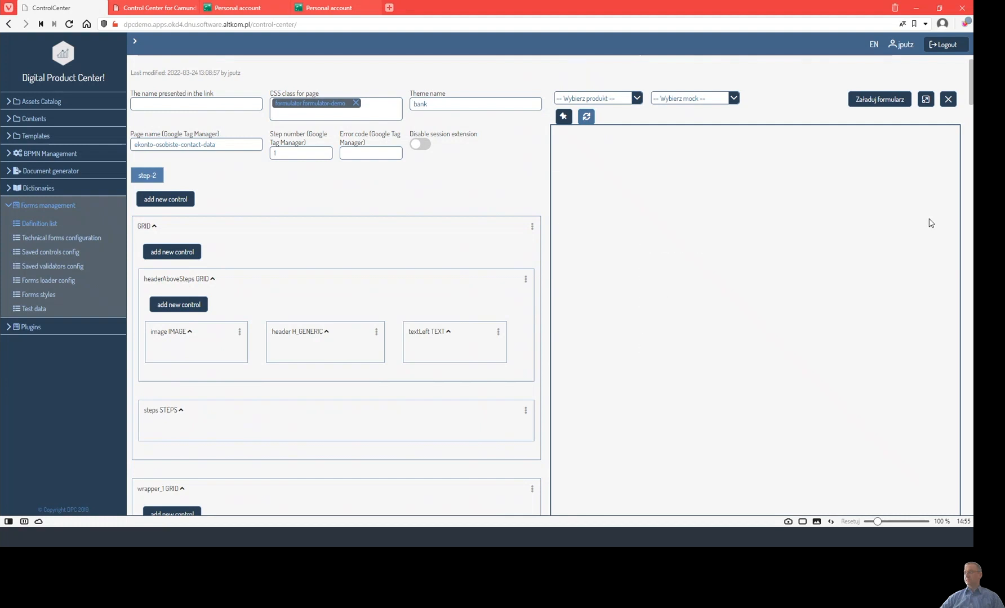
pyautogui.scroll(-3, 929, 219)
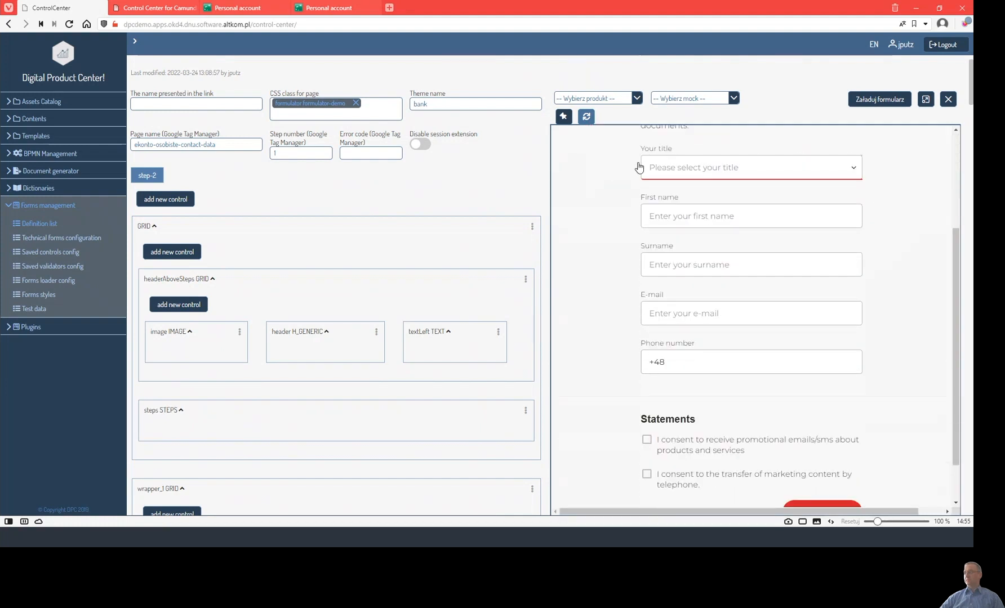
pyautogui.click(855, 170)
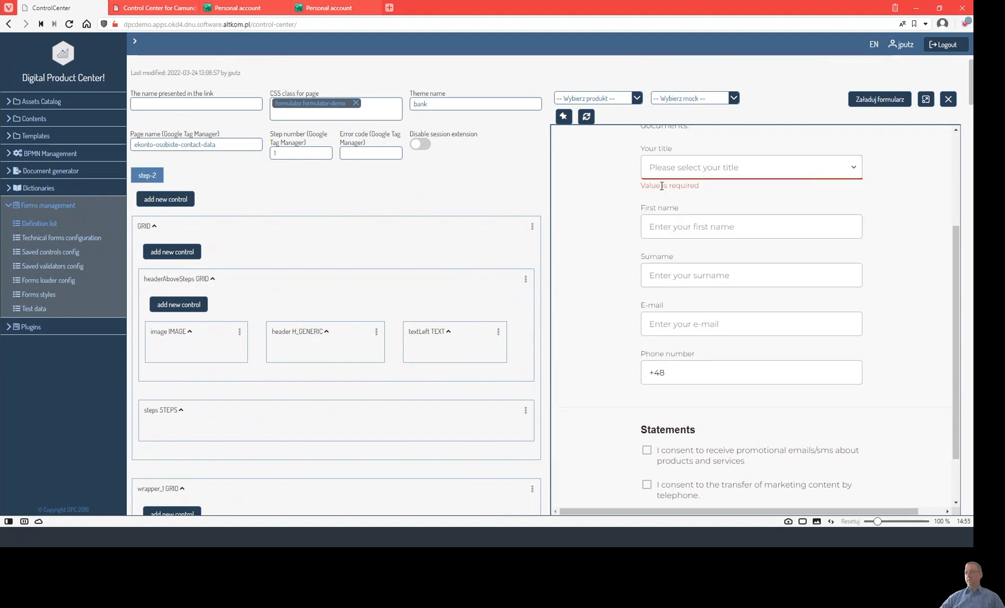
pyautogui.scroll(1, 823, 103)
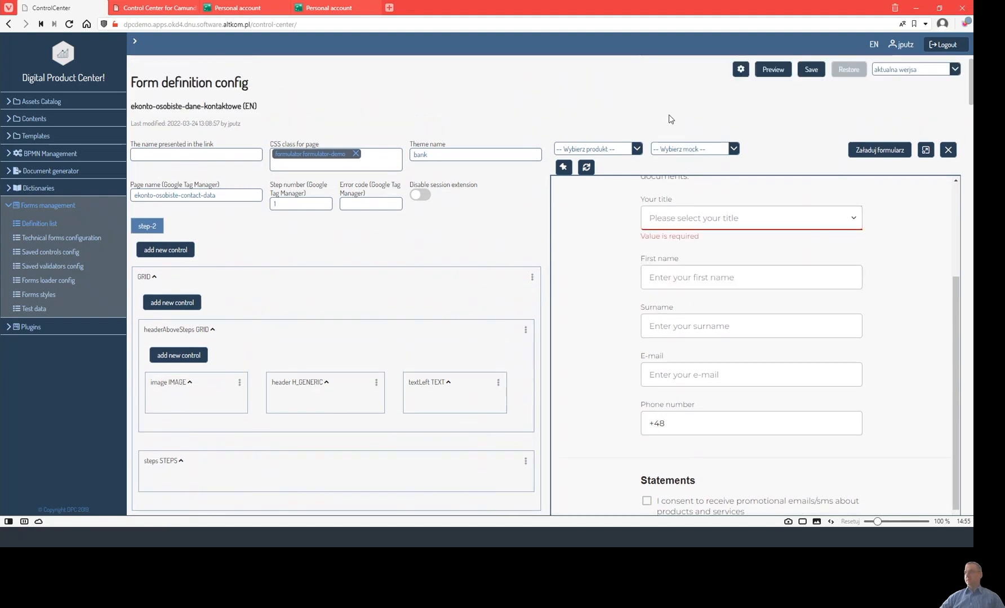
# Save the form definition with confirmation and close both Personal account tabs.
pyautogui.click(812, 78)
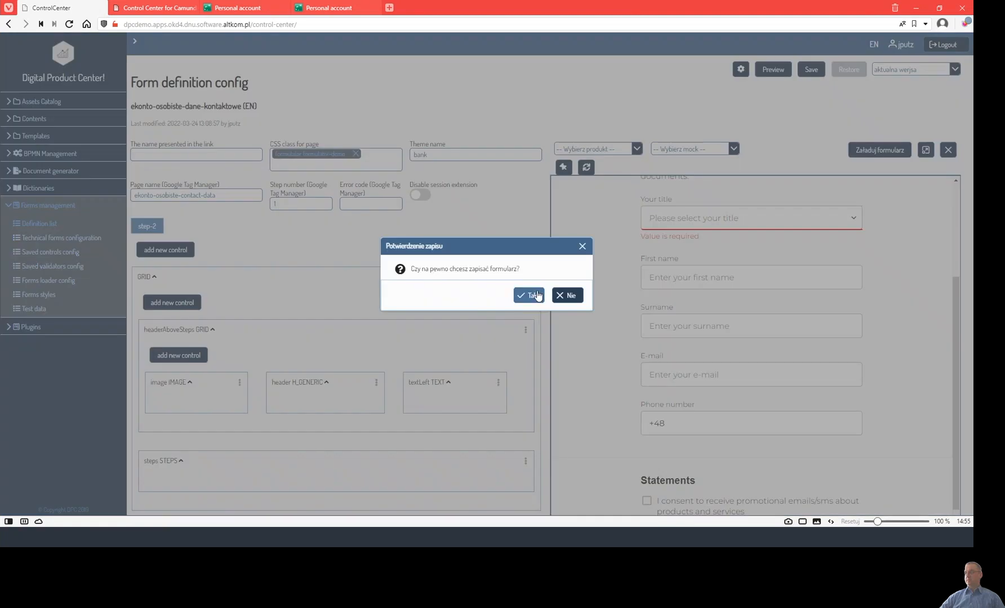
pyautogui.click(530, 296)
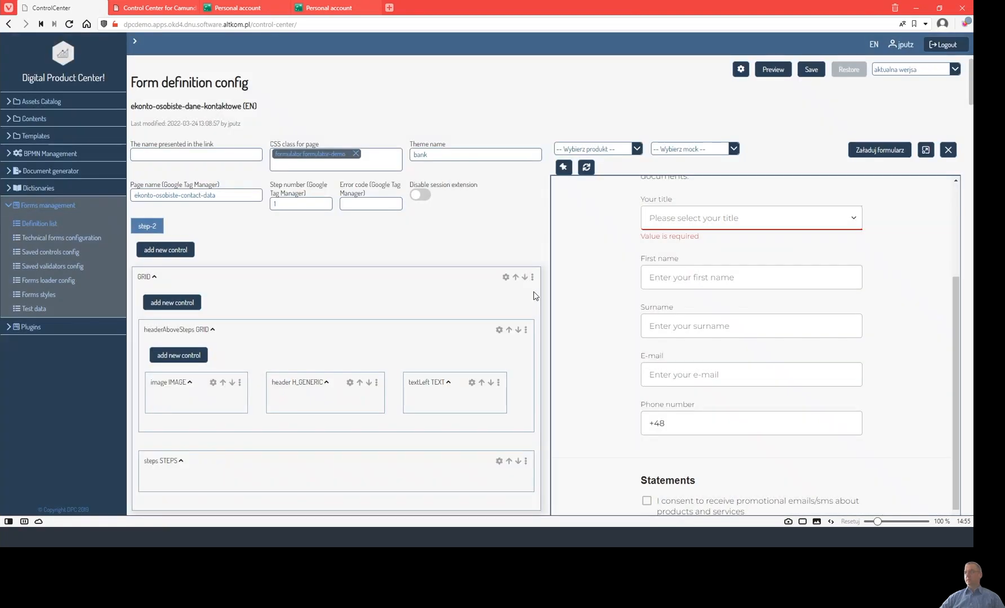
pyautogui.click(282, 8)
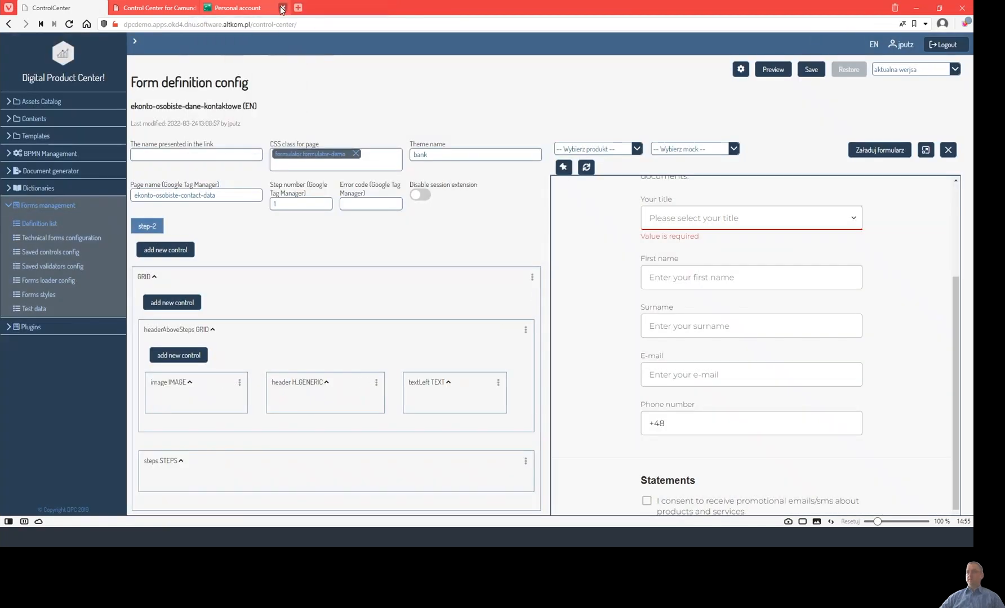
pyautogui.click(282, 8)
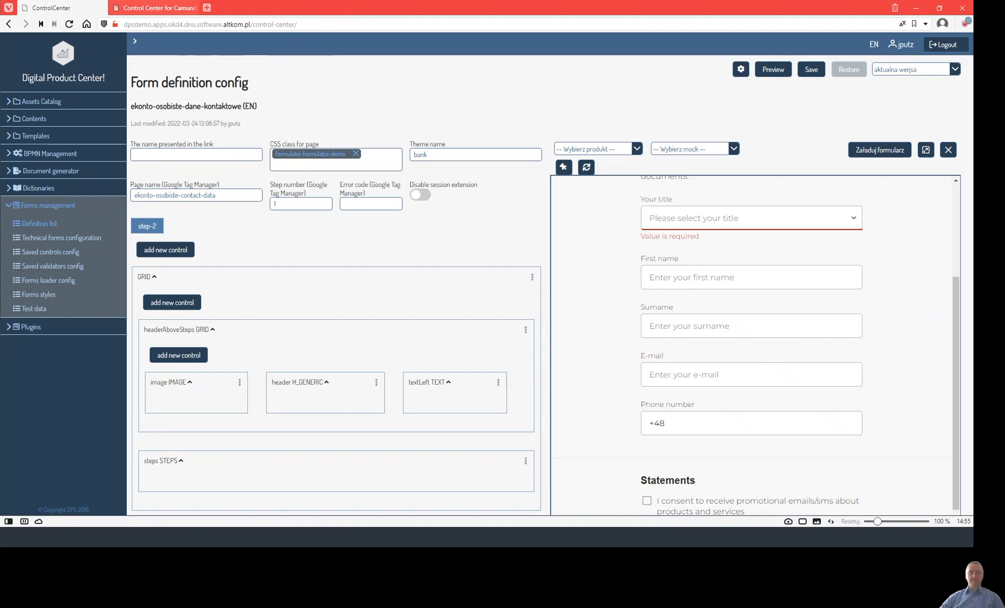
# Open the live account application in a new tab, check its contact form, and return to Digital Product Center.
pyautogui.moveTo(0, 177); pyautogui.dragTo(276, 8)
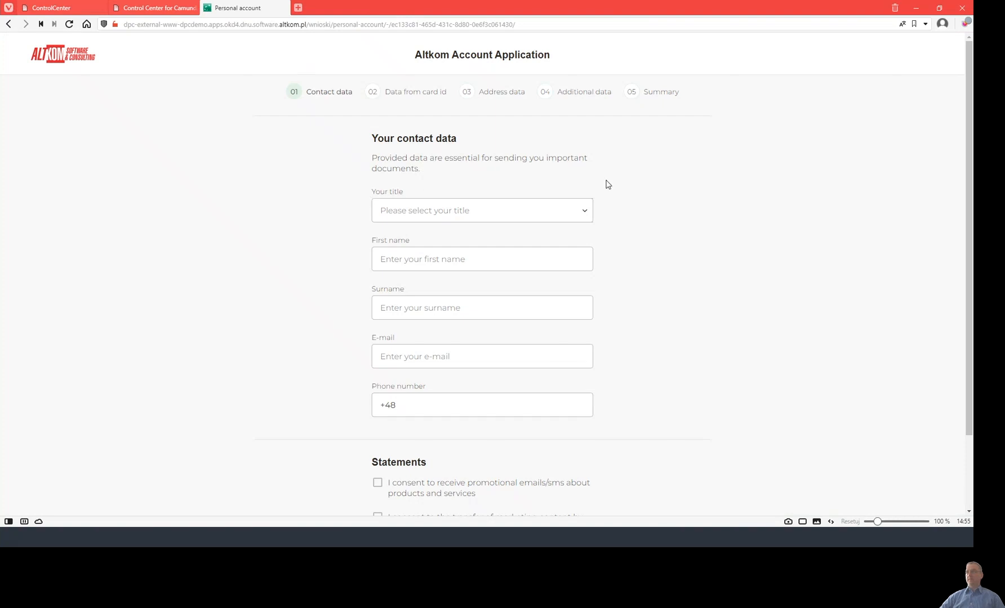
pyautogui.scroll(-3, 479, 212)
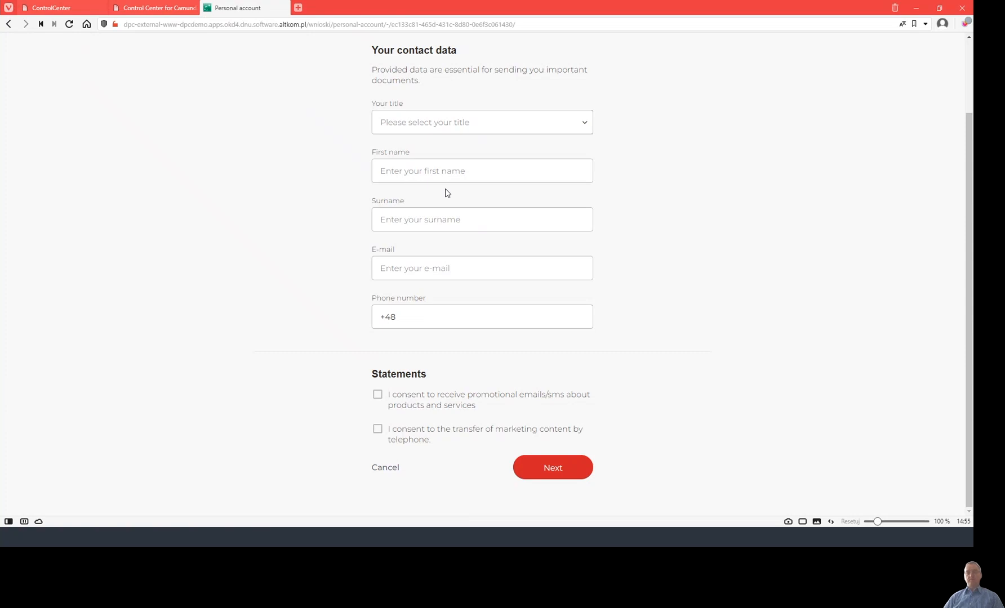
pyautogui.click(51, 9)
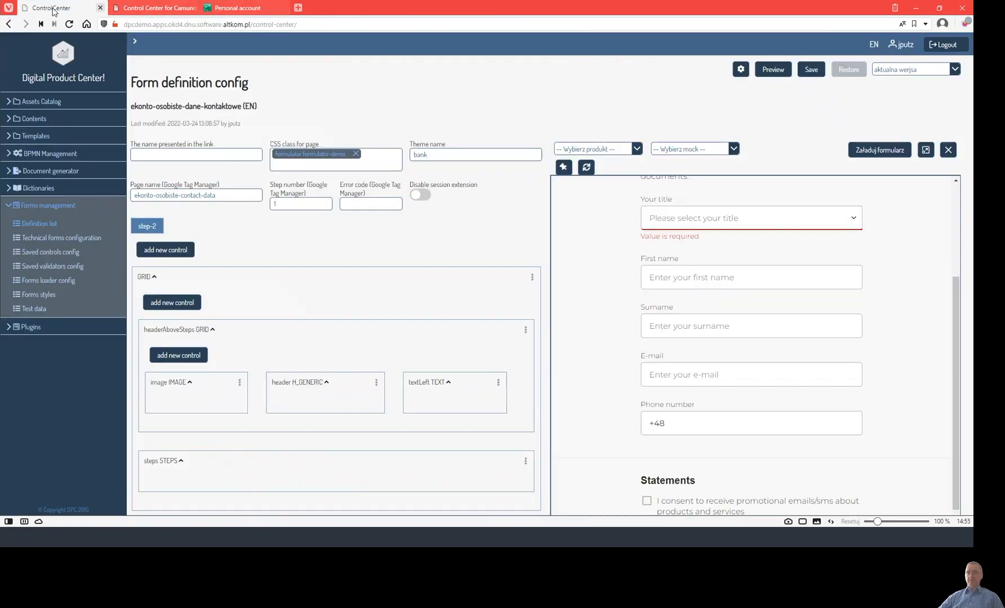
# Open the ekonto-osobiste-liabilities form config from the definition list, preview its fields, and select the form name.
pyautogui.click(52, 224)
pyautogui.click(911, 169)
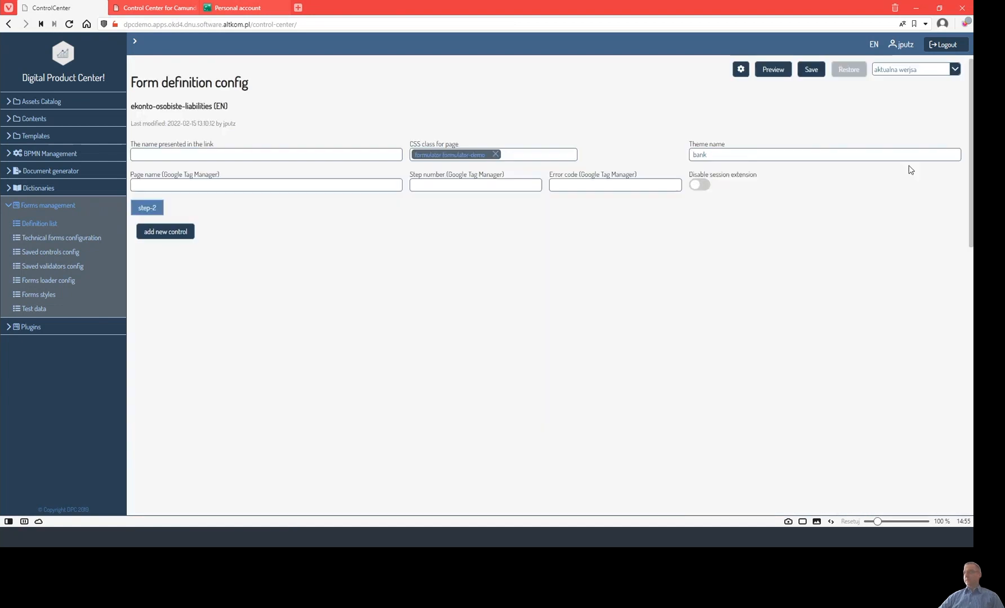
pyautogui.scroll(-2, 762, 128)
pyautogui.scroll(2, 766, 102)
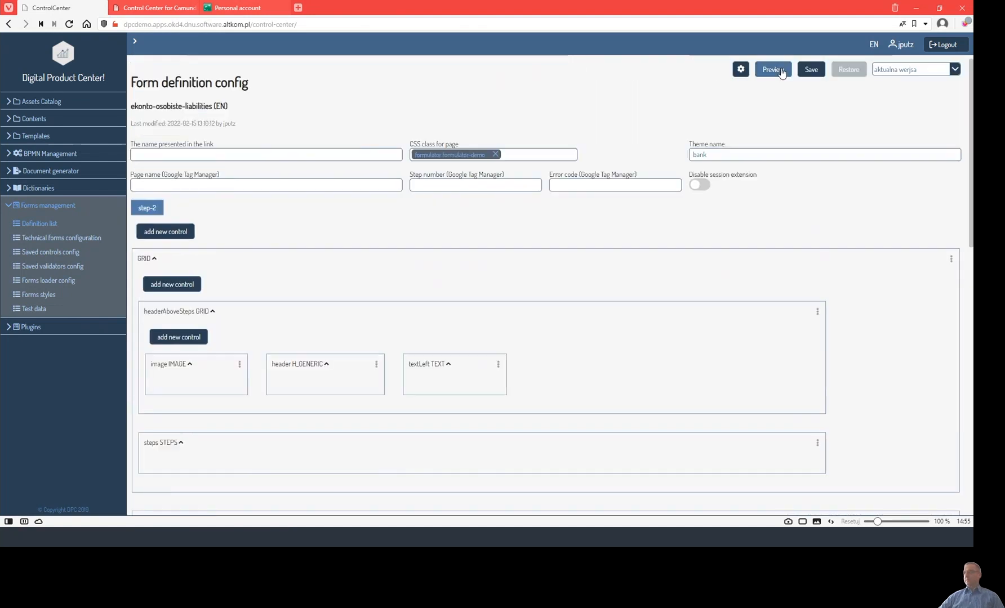
pyautogui.click(773, 70)
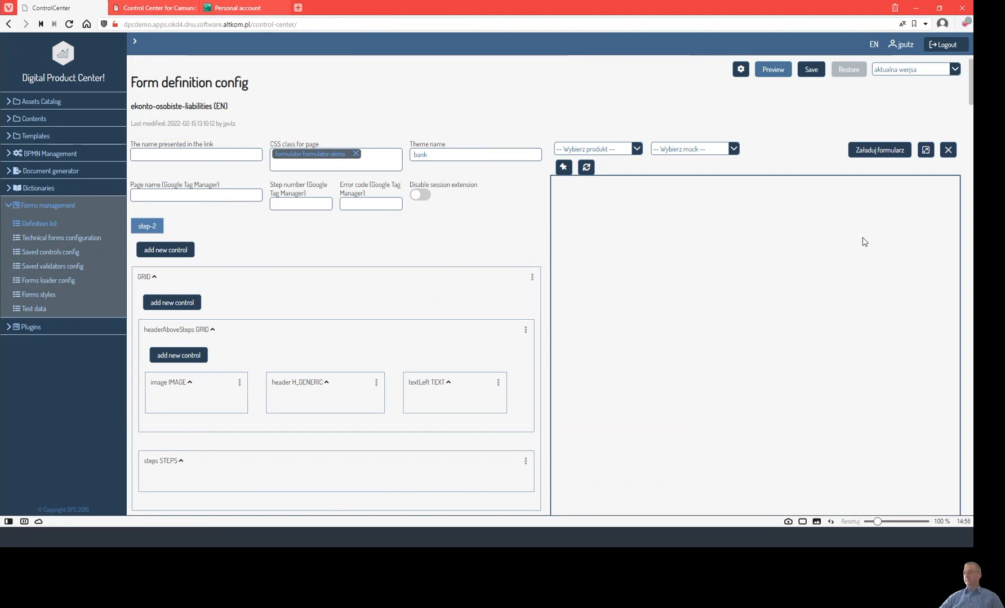
pyautogui.scroll(-3, 862, 236)
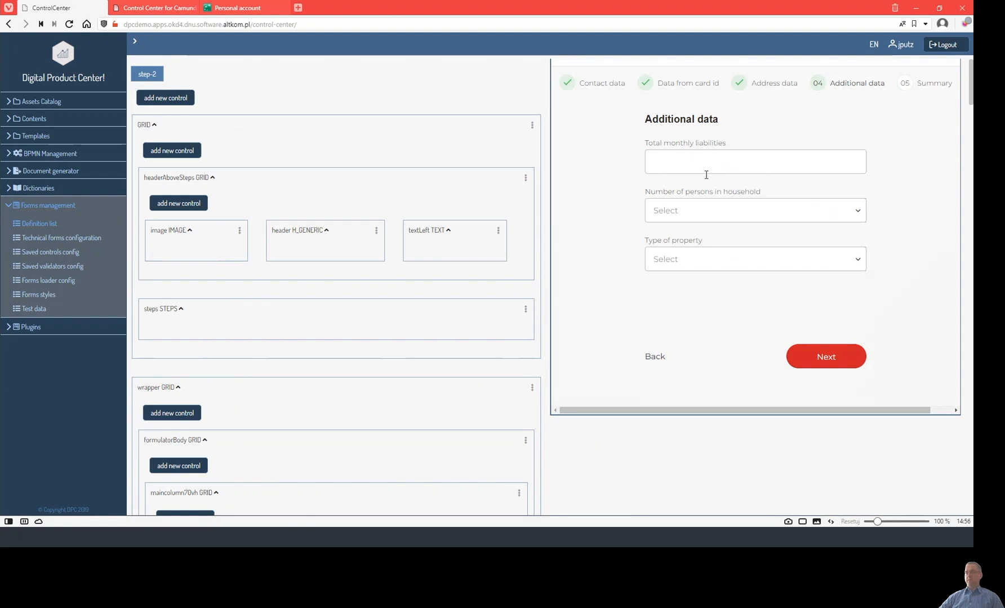
pyautogui.scroll(3, 499, 263)
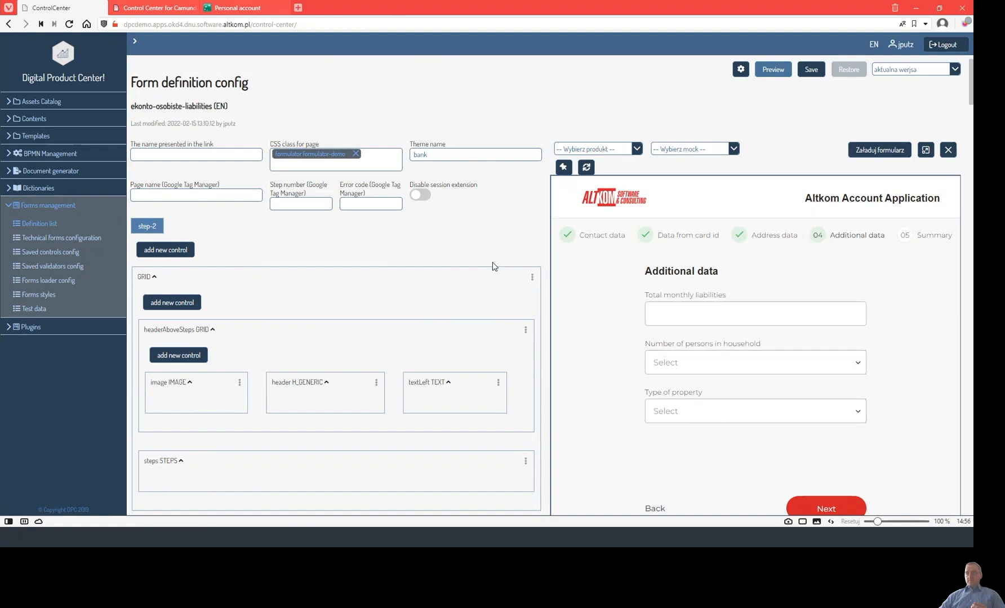
pyautogui.moveTo(129, 107); pyautogui.dragTo(211, 108)
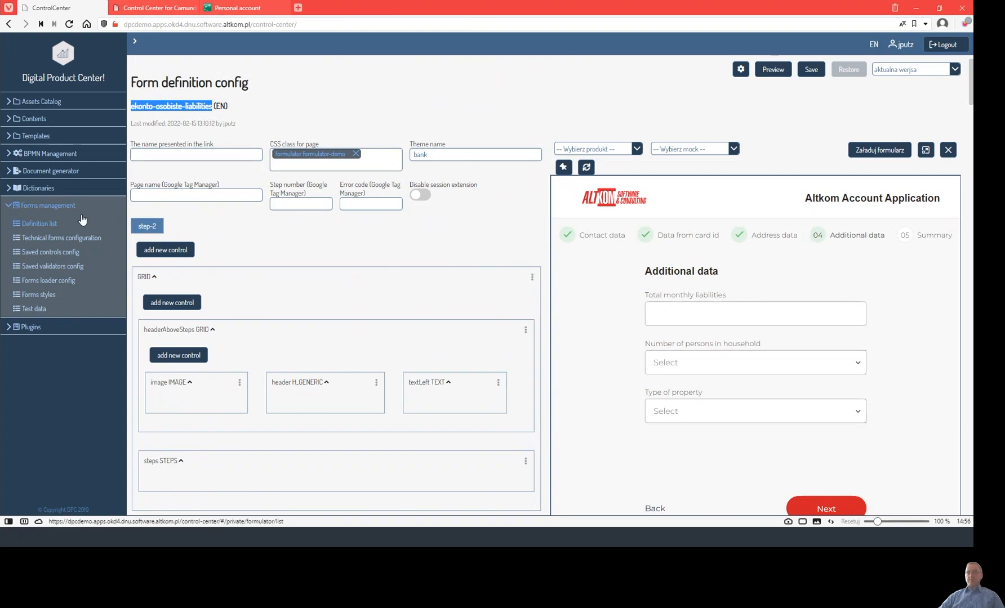
# Load the eKonto osobiste process into the BPMN diagram editor.
pyautogui.click(50, 153)
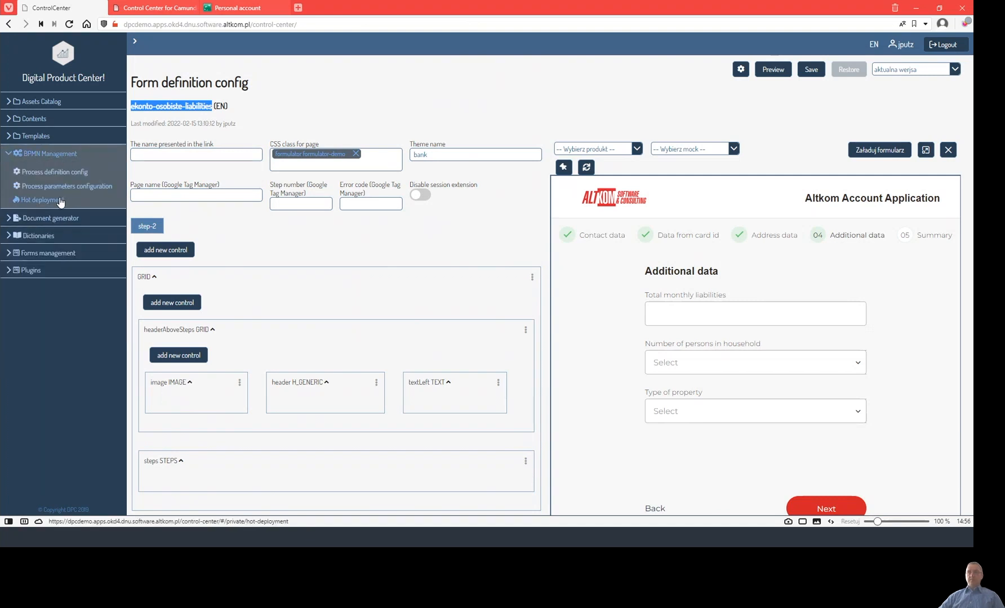
pyautogui.click(61, 200)
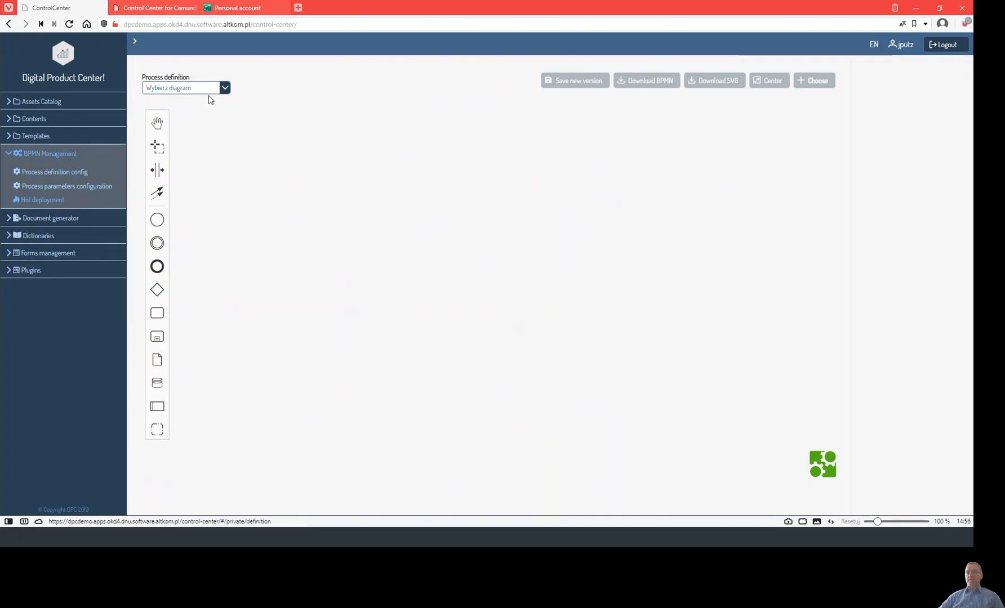
pyautogui.click(225, 89)
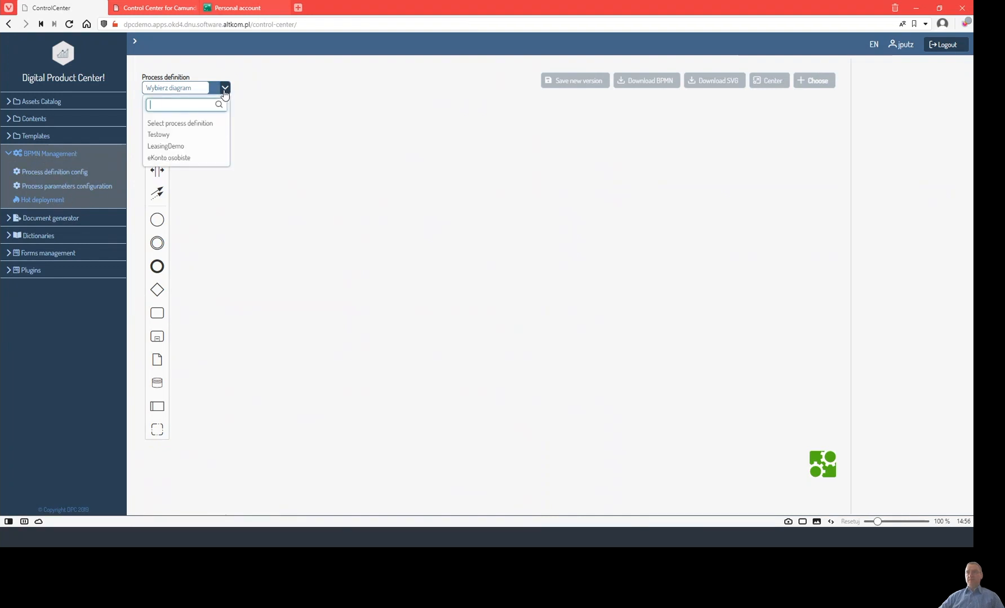
pyautogui.click(176, 159)
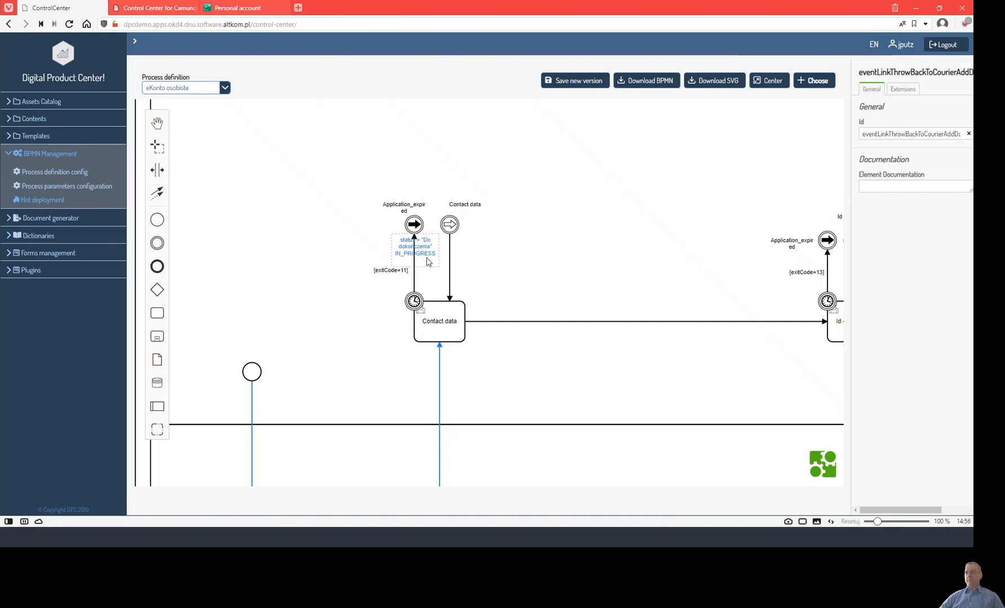
# Zoom and pan the diagram until Contact data and Id card scan are both visible.
pyautogui.scroll(-5, 426, 259)
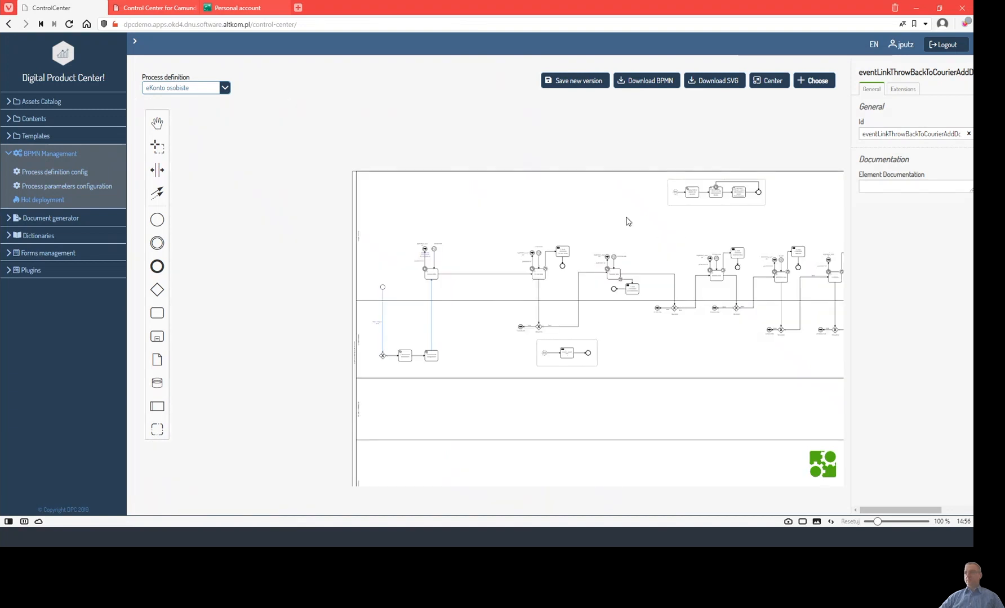
pyautogui.moveTo(631, 219); pyautogui.dragTo(499, 160)
pyautogui.scroll(5, 332, 233)
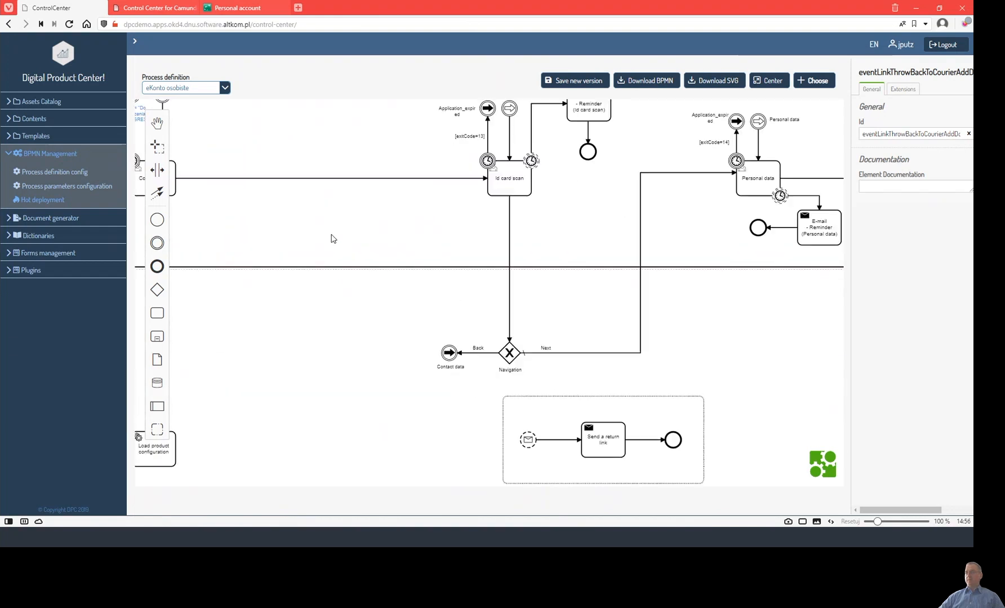
pyautogui.moveTo(457, 232); pyautogui.dragTo(614, 236)
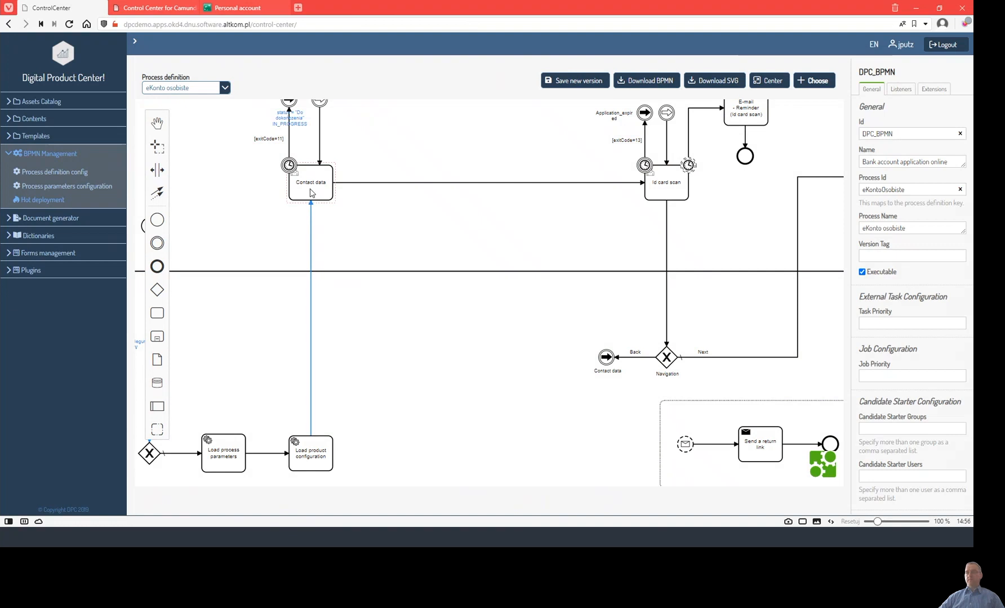
# Insert a new user task named 'Liabilities' after Contact data.
pyautogui.click(157, 313)
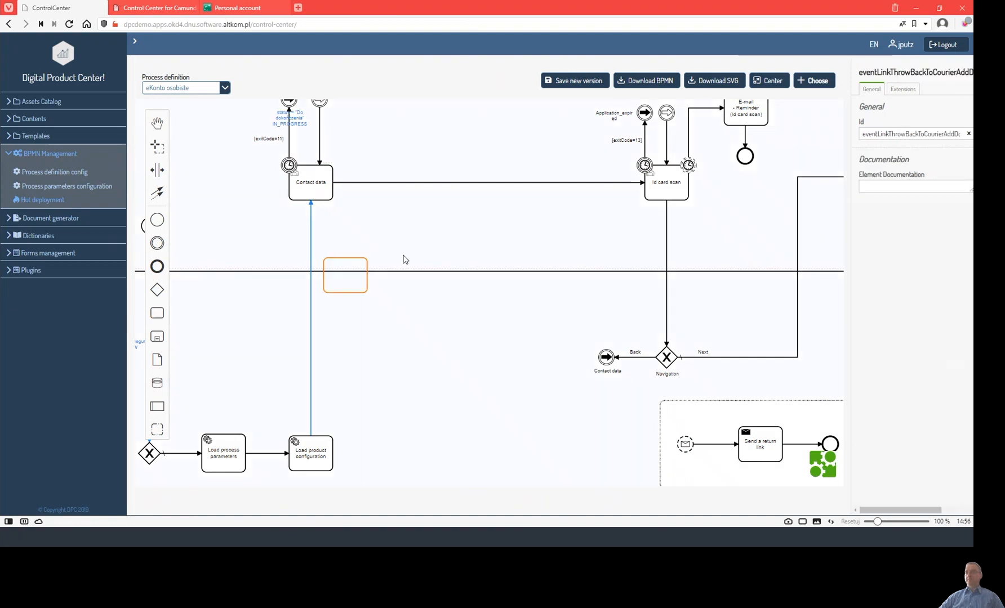
pyautogui.click(486, 189)
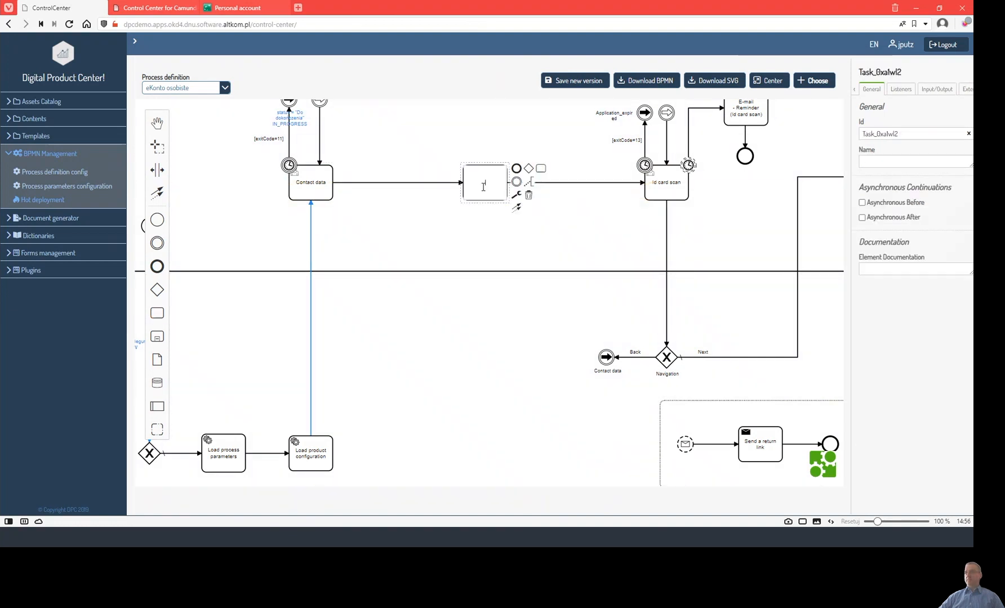
pyautogui.click(517, 195)
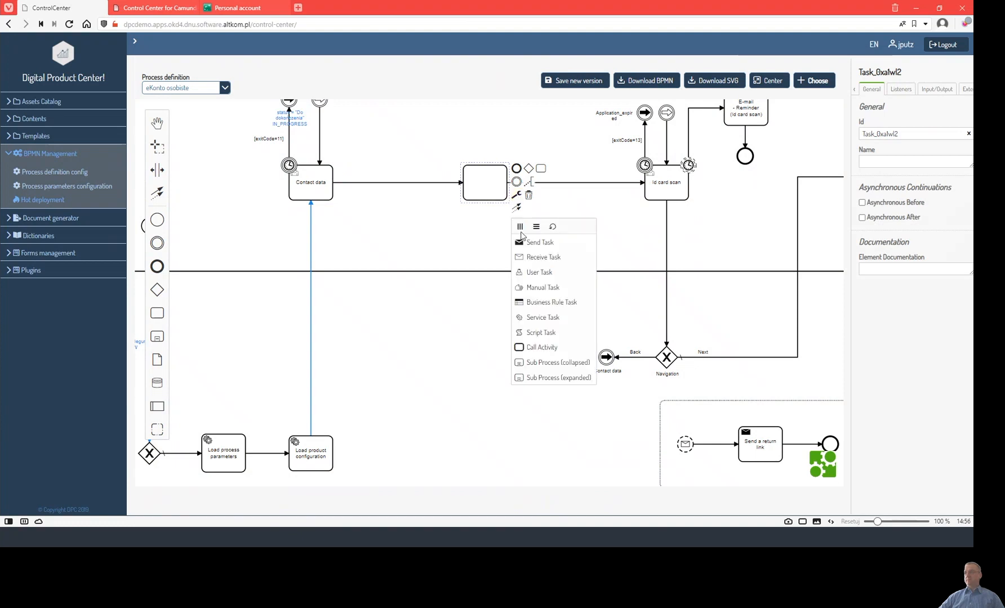
pyautogui.click(539, 272)
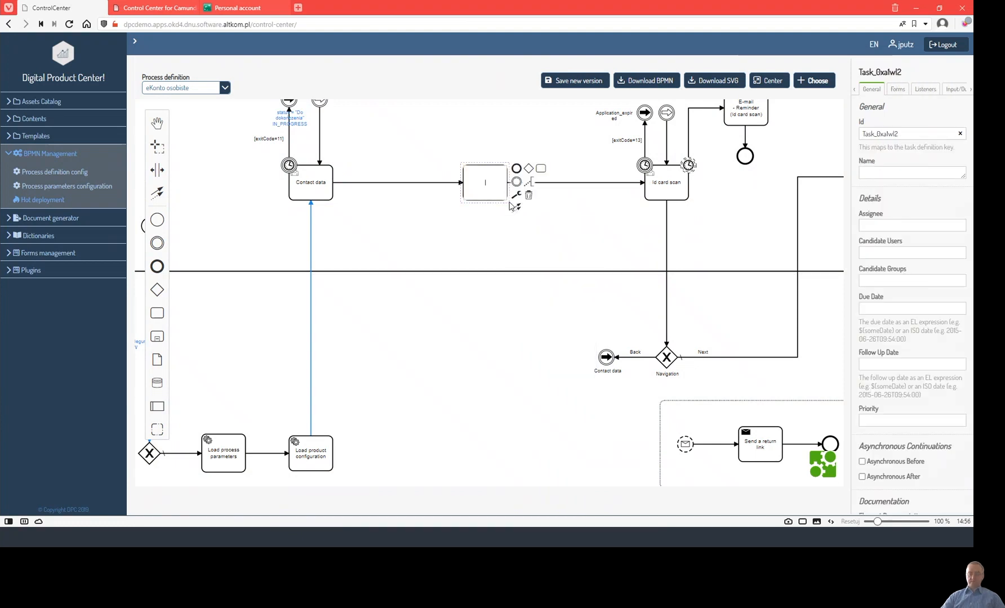
pyautogui.write('Liabilities')
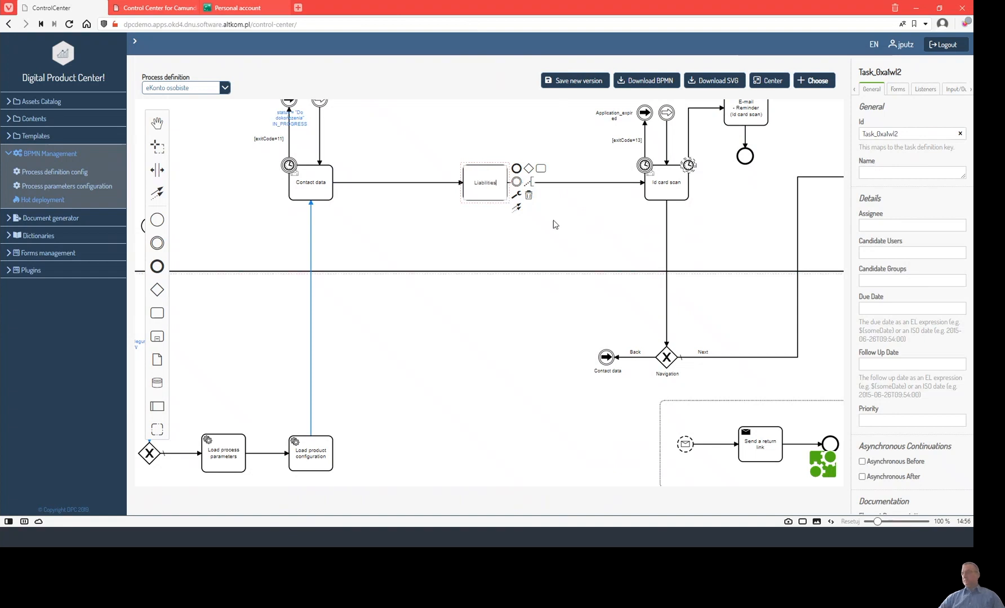
pyautogui.press('Return')
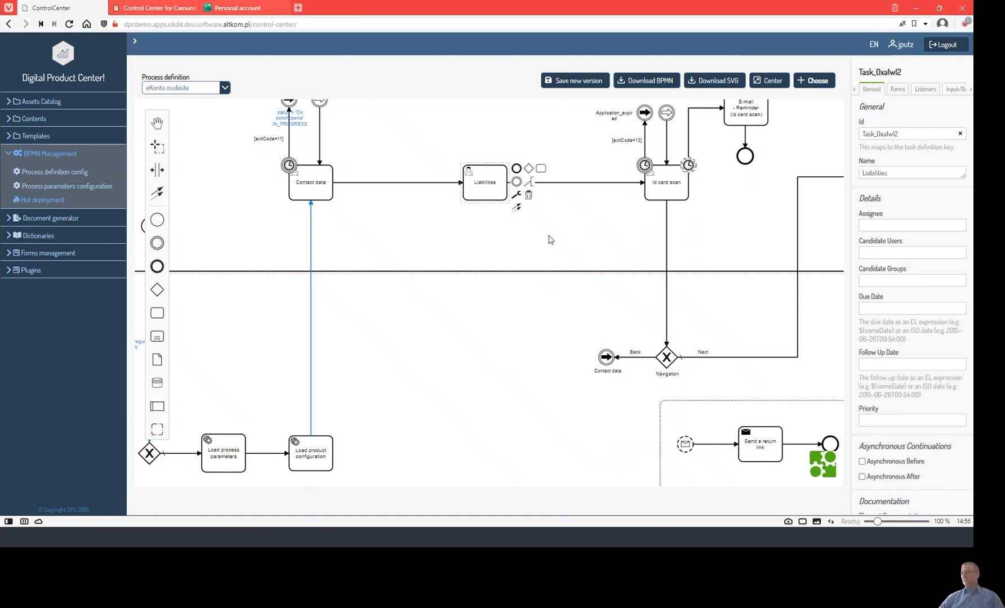
# Set the Liabilities task's form key to ekonto-osobiste-liabilities.
pyautogui.click(898, 89)
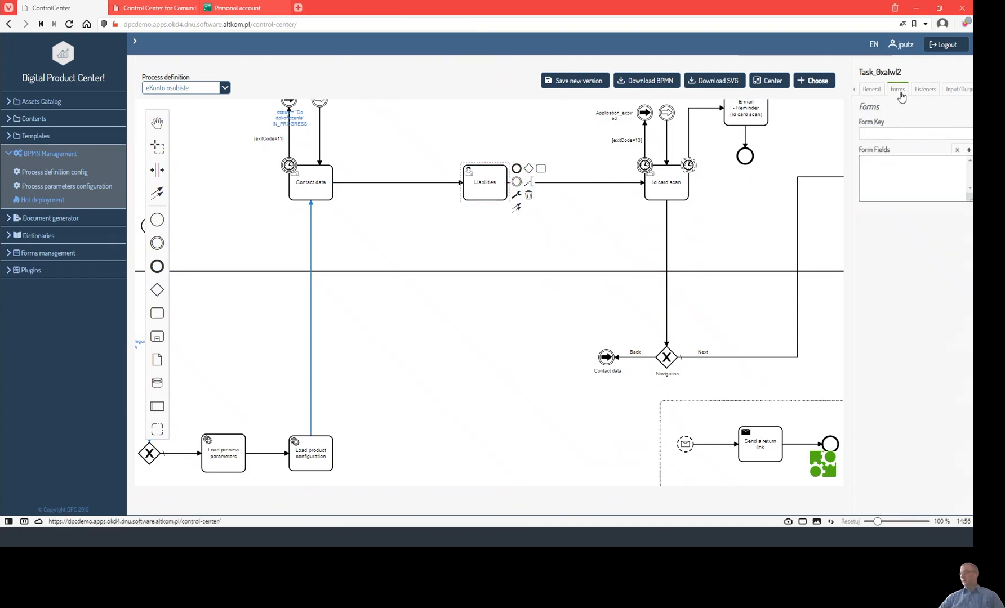
pyautogui.click(895, 133)
pyautogui.click(887, 155)
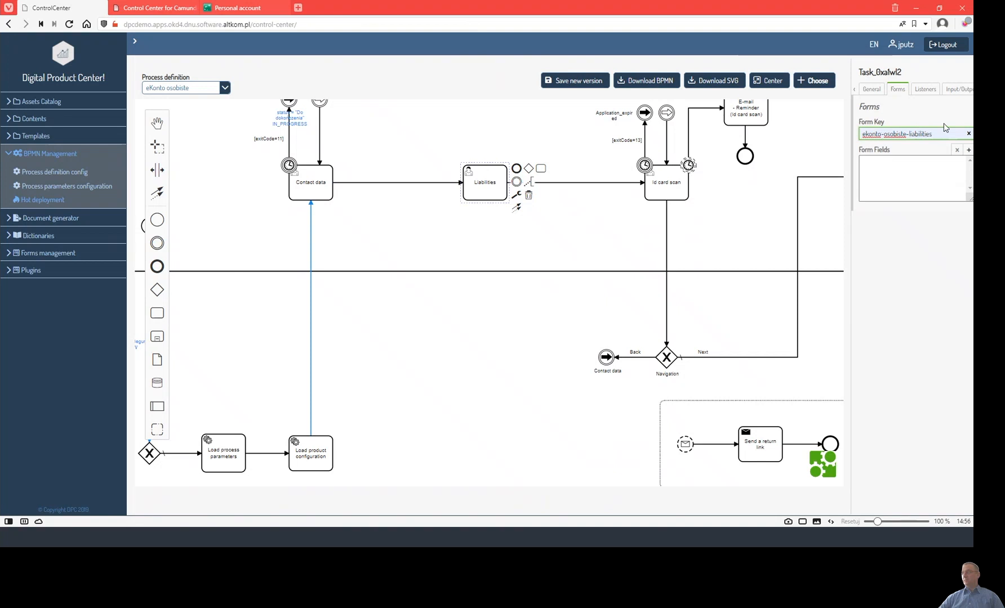
pyautogui.moveTo(733, 214); pyautogui.dragTo(624, 196)
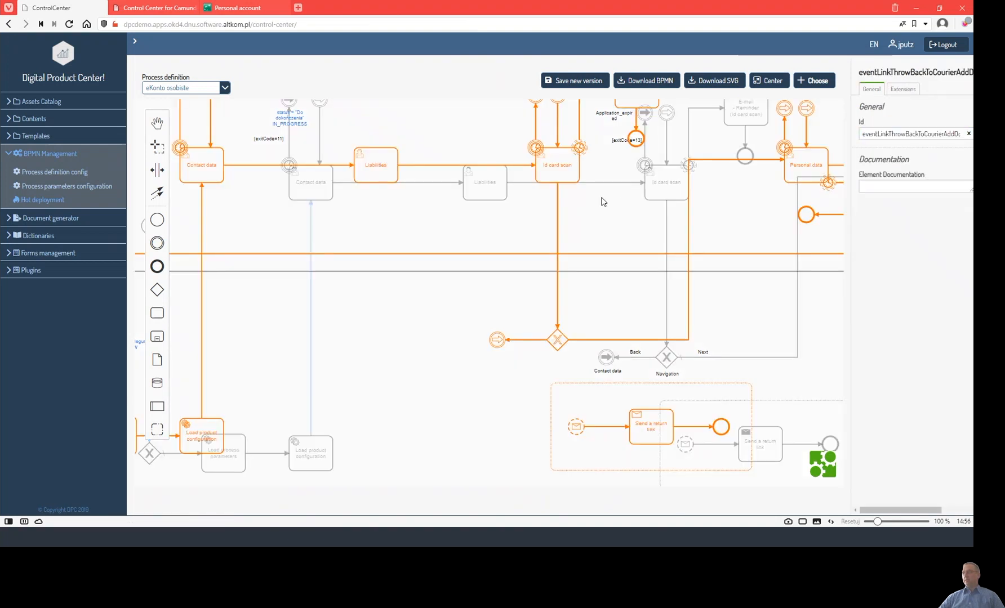
# Copy the ${formulatorEventProducer} expression from Id card scan's create task listener.
pyautogui.click(555, 176)
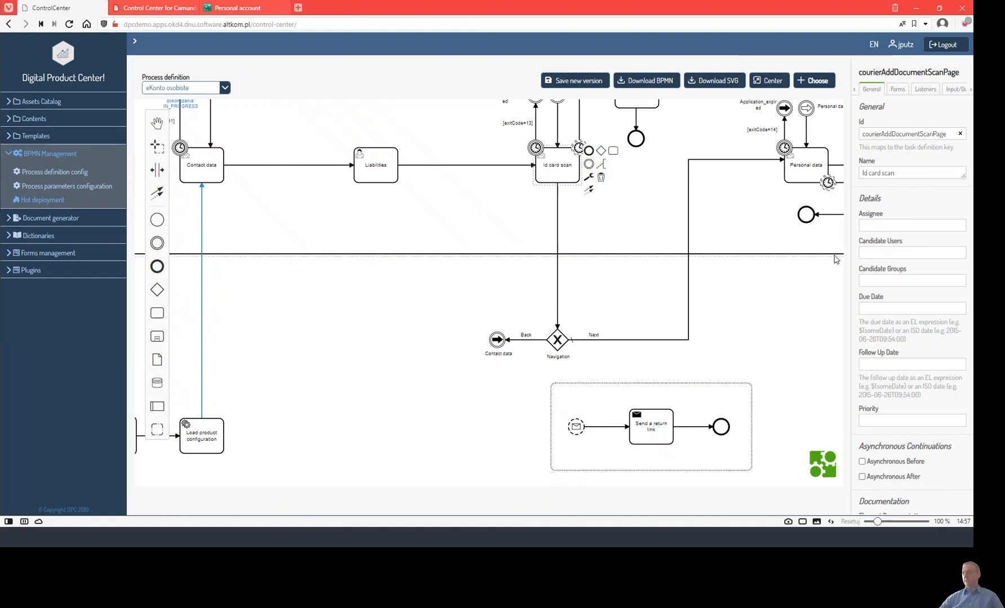
pyautogui.click(556, 177)
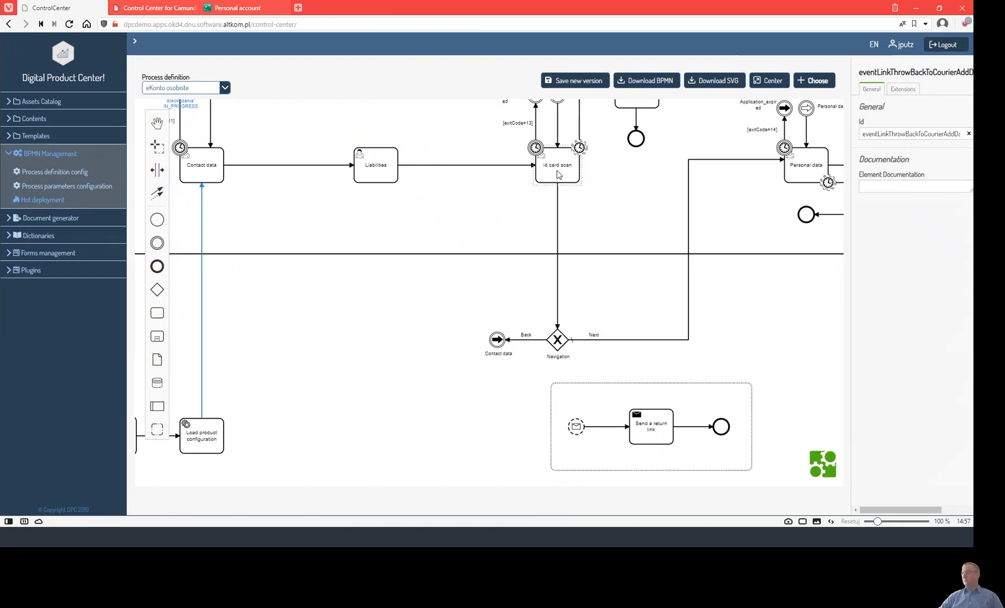
pyautogui.click(557, 176)
pyautogui.click(913, 92)
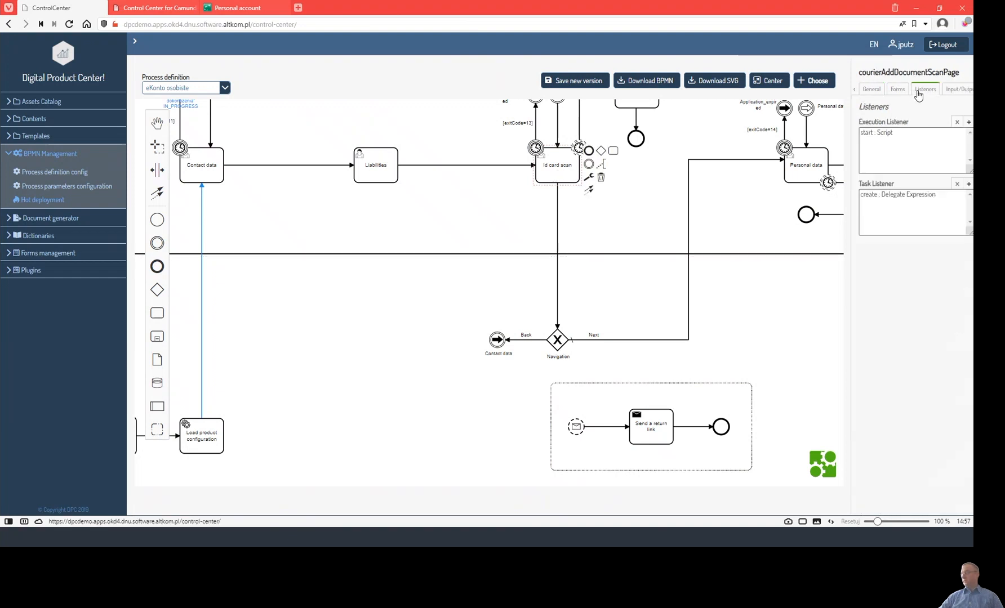
pyautogui.click(930, 194)
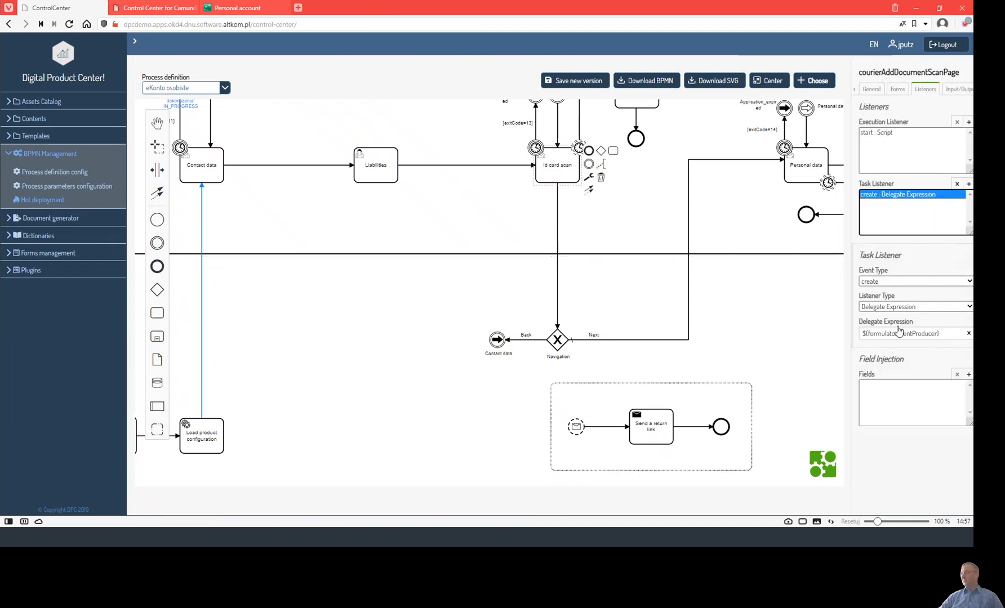
pyautogui.click(810, 336)
pyautogui.moveTo(949, 333); pyautogui.dragTo(862, 334)
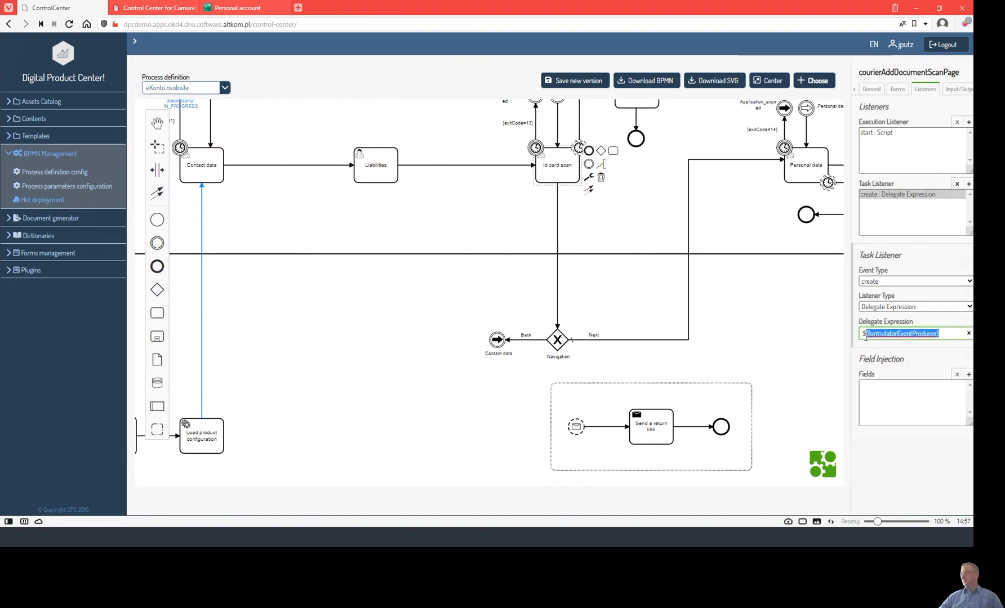
# Add a Delegate Expression task listener ${formulatorEventProducer} to Liabilities and save a new process version.
pyautogui.click(389, 169)
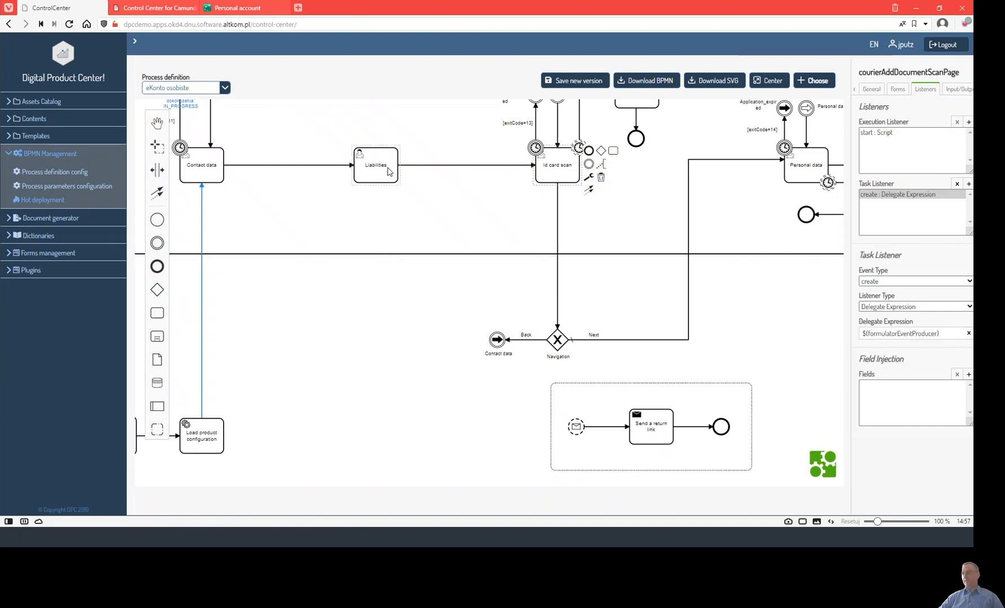
pyautogui.click(968, 183)
pyautogui.click(901, 307)
pyautogui.click(895, 337)
pyautogui.click(898, 333)
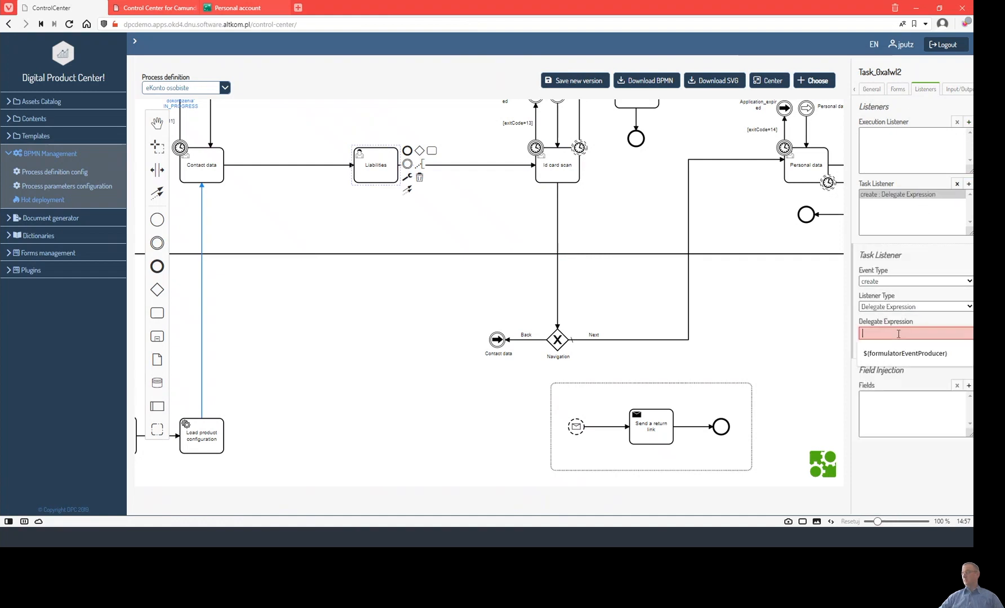
pyautogui.press('Down')
pyautogui.press('Return')
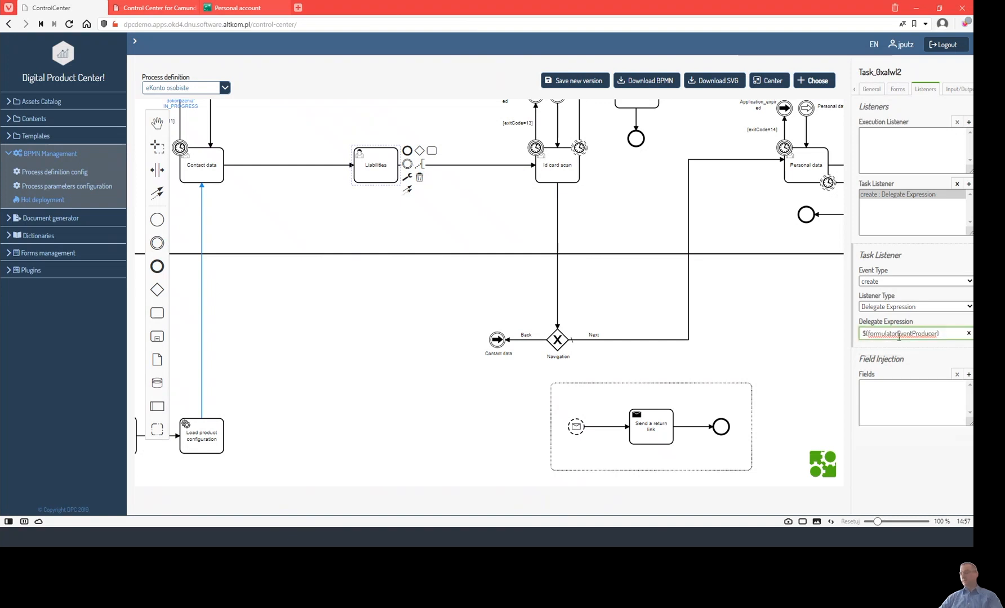
pyautogui.click(580, 85)
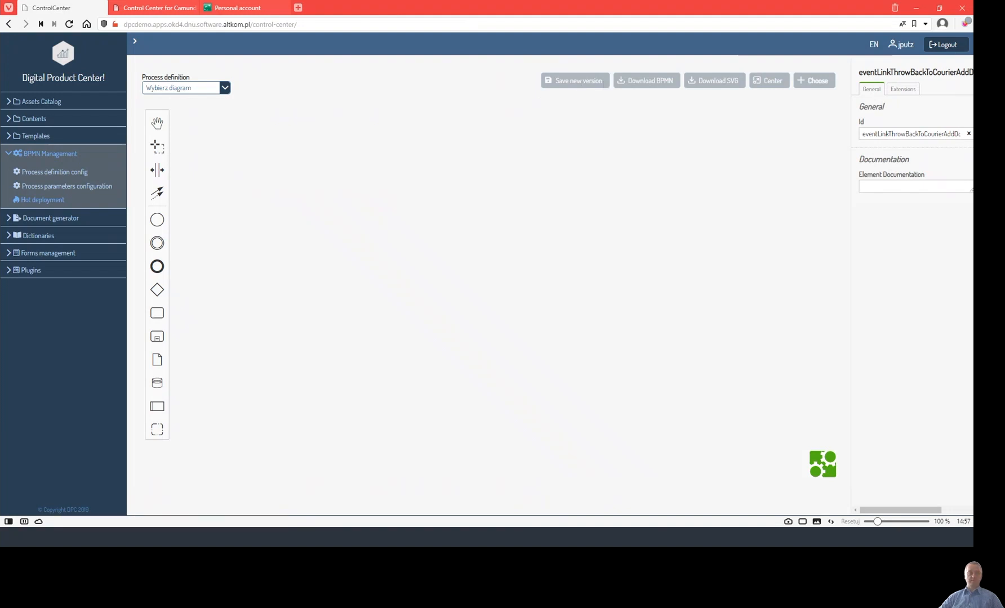
# Start a new application in a new tab with title Mr and the applicant's first name, surname, e-mail and phone.
pyautogui.moveTo(0, 155); pyautogui.dragTo(318, 10)
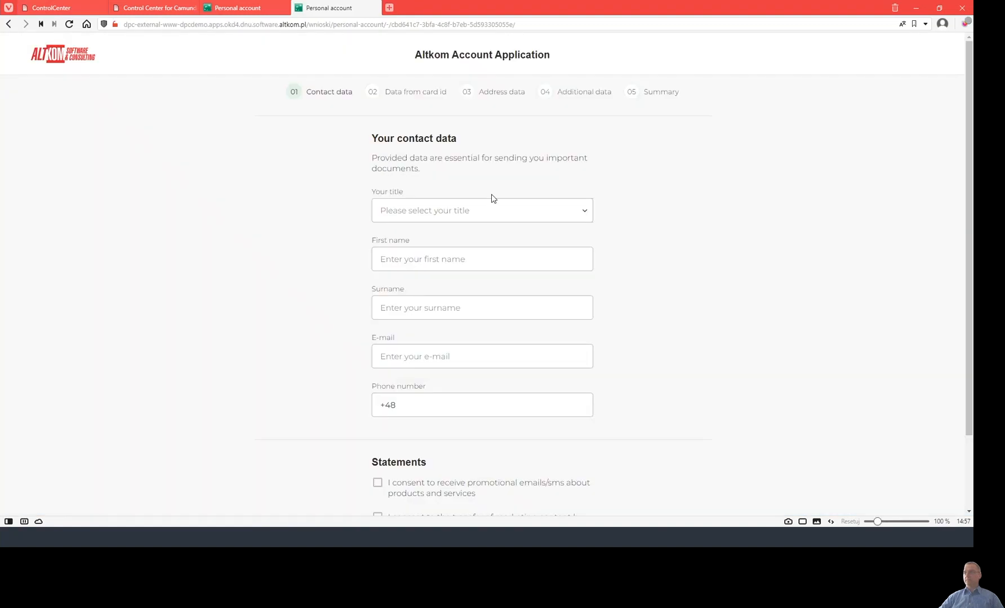
pyautogui.click(410, 204)
pyautogui.click(408, 258)
pyautogui.click(406, 258)
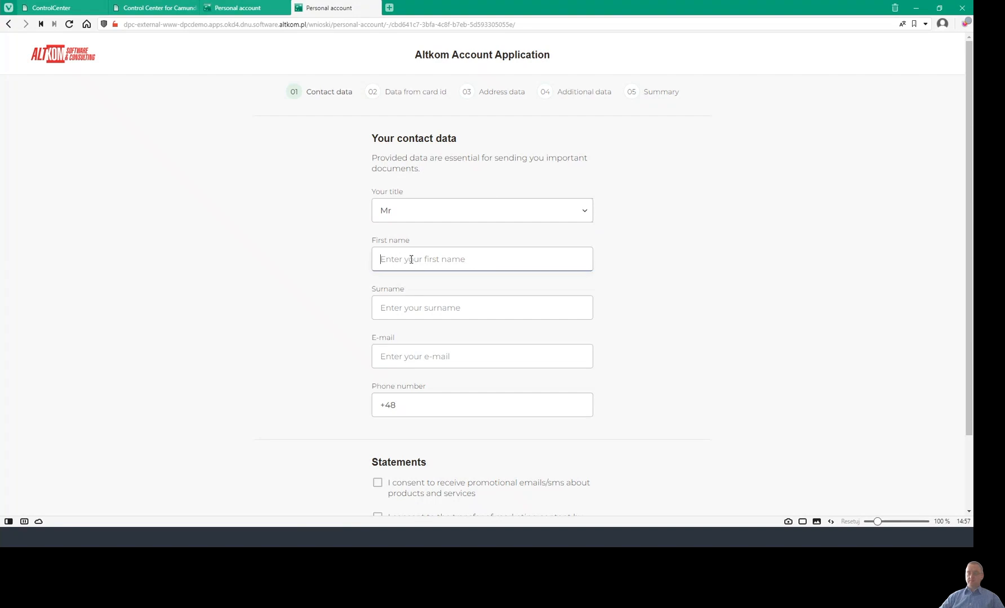
pyautogui.write('Jan')
pyautogui.press('Tab')
pyautogui.write('Bo')
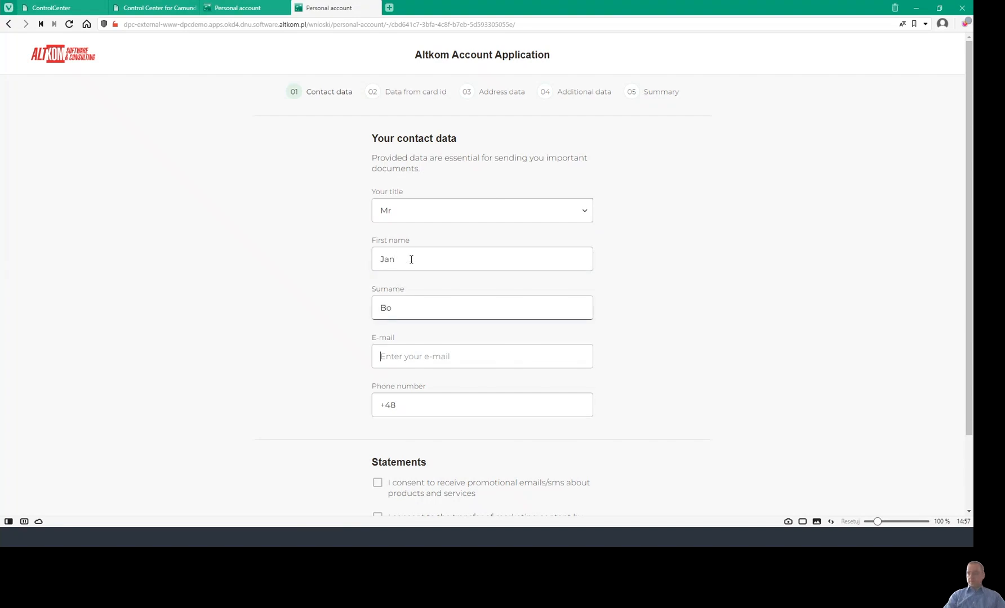
pyautogui.press('Tab')
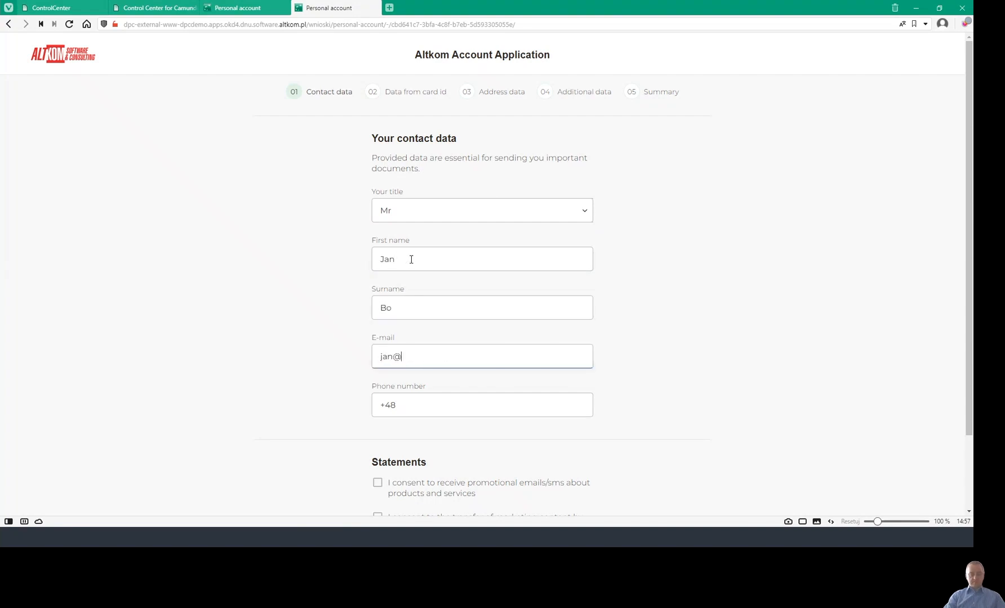
pyautogui.press('Tab')
pyautogui.write('654654654')
# Agree to promotional e-mails and texts and submit the contact data.
pyautogui.scroll(-2, 410, 259)
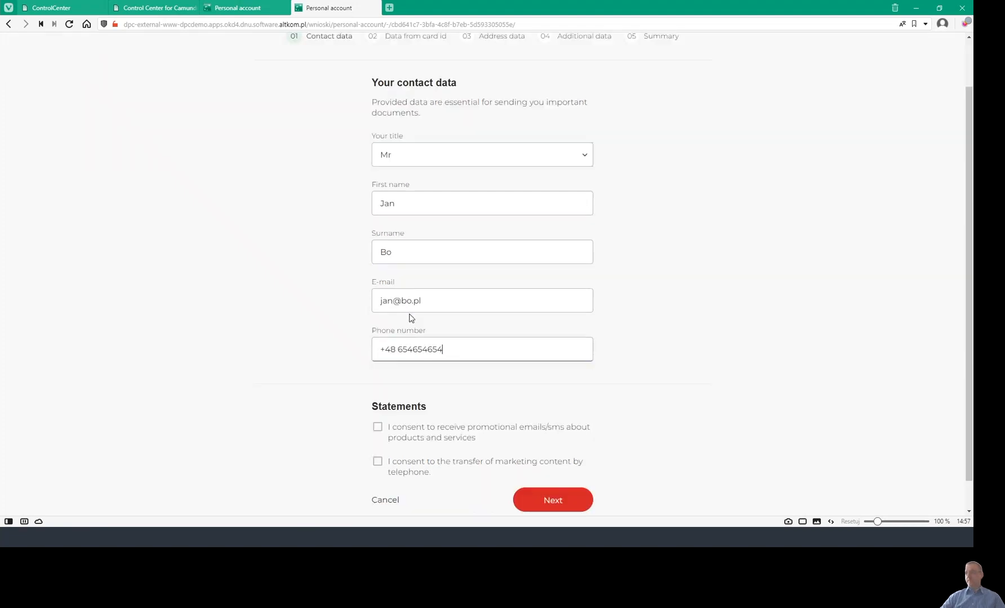
pyautogui.click(377, 394)
pyautogui.click(565, 467)
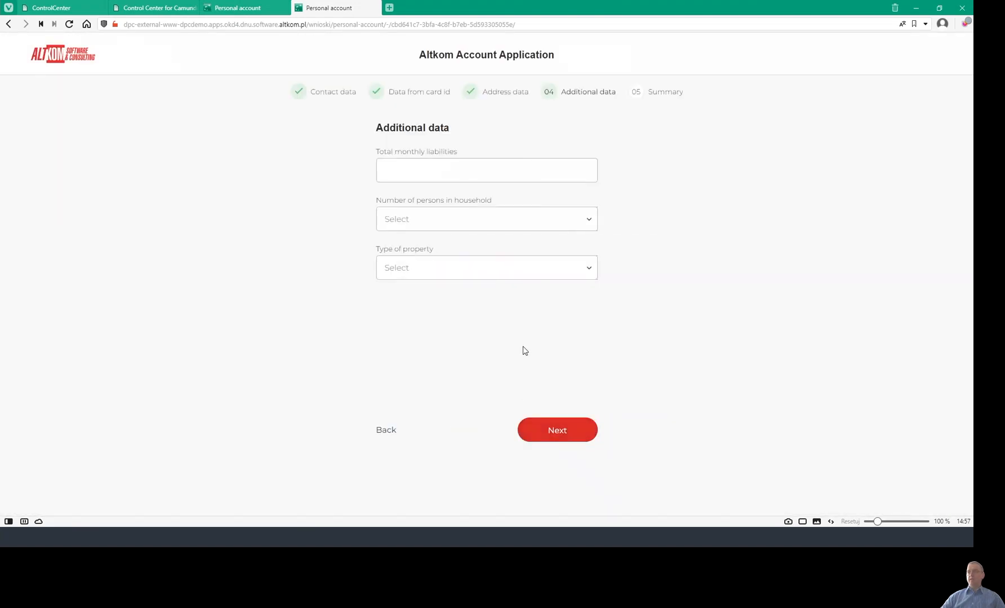
# Enter monthly liabilities 21231, household size 2 and property type Owned, then submit Additional data.
pyautogui.click(397, 165)
pyautogui.write('21231')
pyautogui.click(426, 223)
pyautogui.click(429, 271)
pyautogui.click(425, 269)
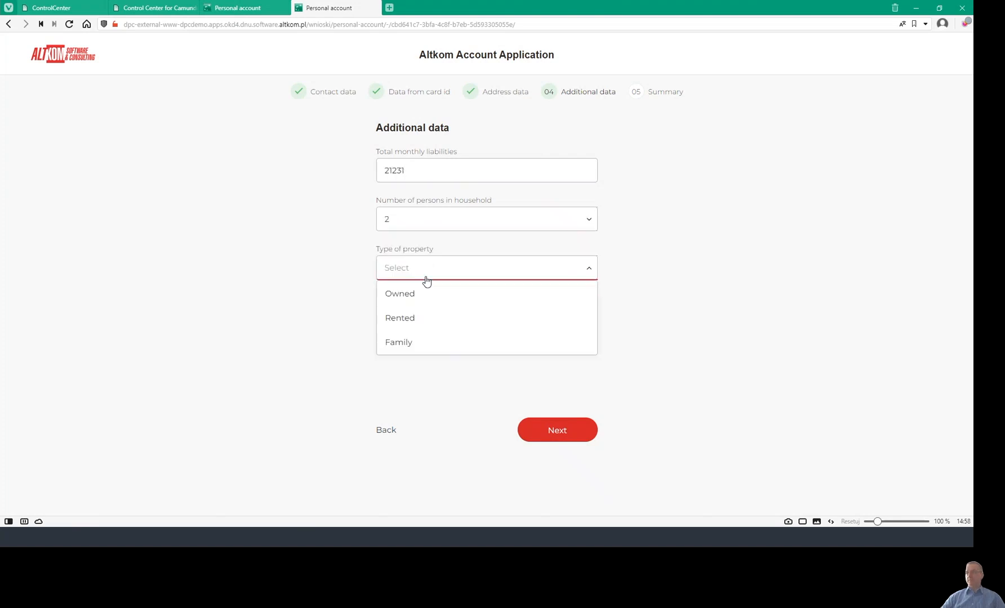
pyautogui.click(424, 303)
pyautogui.click(540, 429)
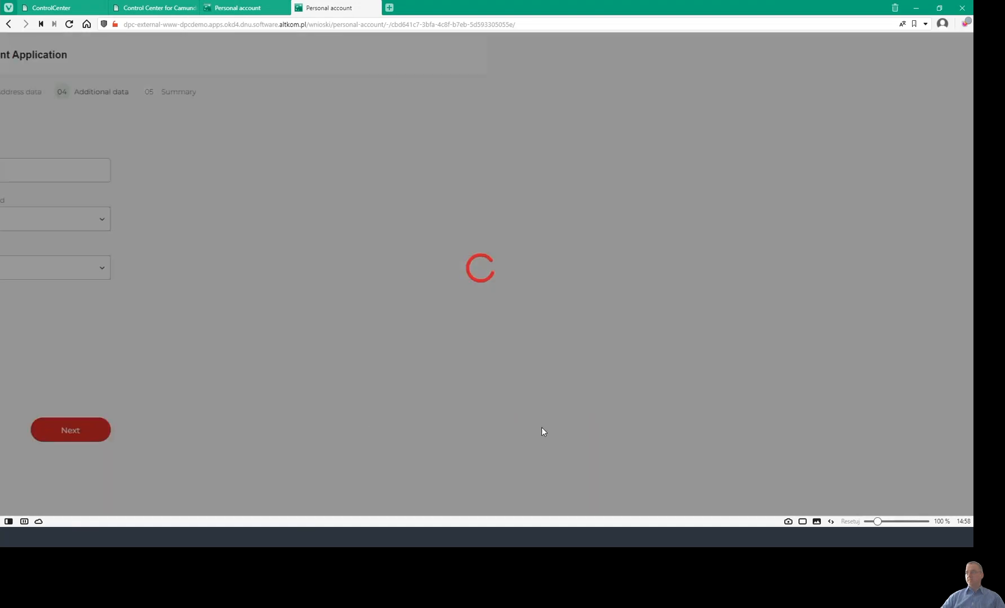